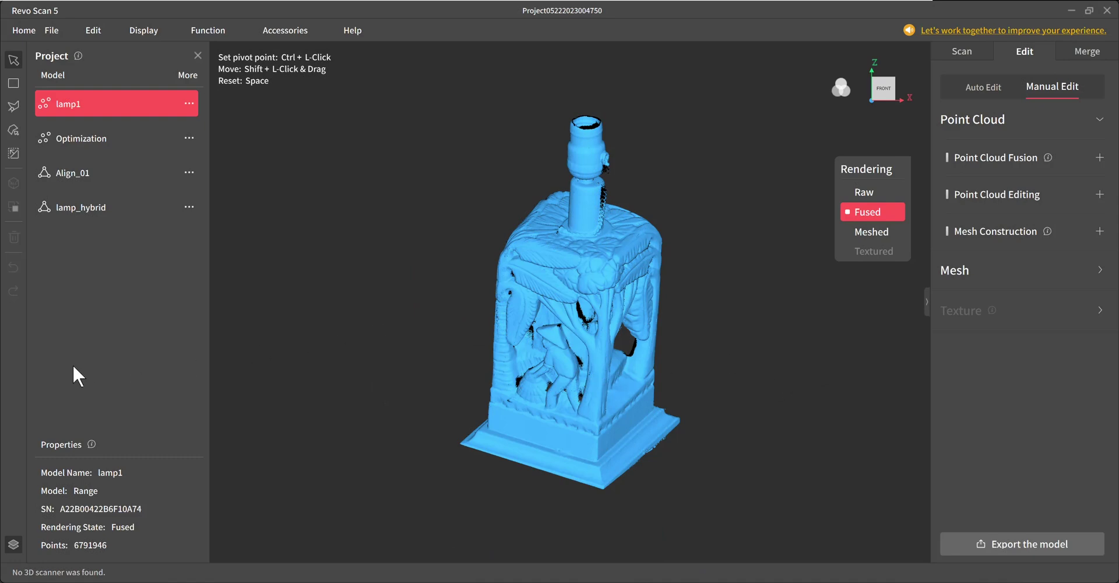
# Orbit, pan and zoom around the lamp1 scan to inspect its carved sides, neck and back.
pyautogui.moveTo(698, 227); pyautogui.dragTo(662, 127)
pyautogui.moveTo(567, 232); pyautogui.dragTo(740, 277)
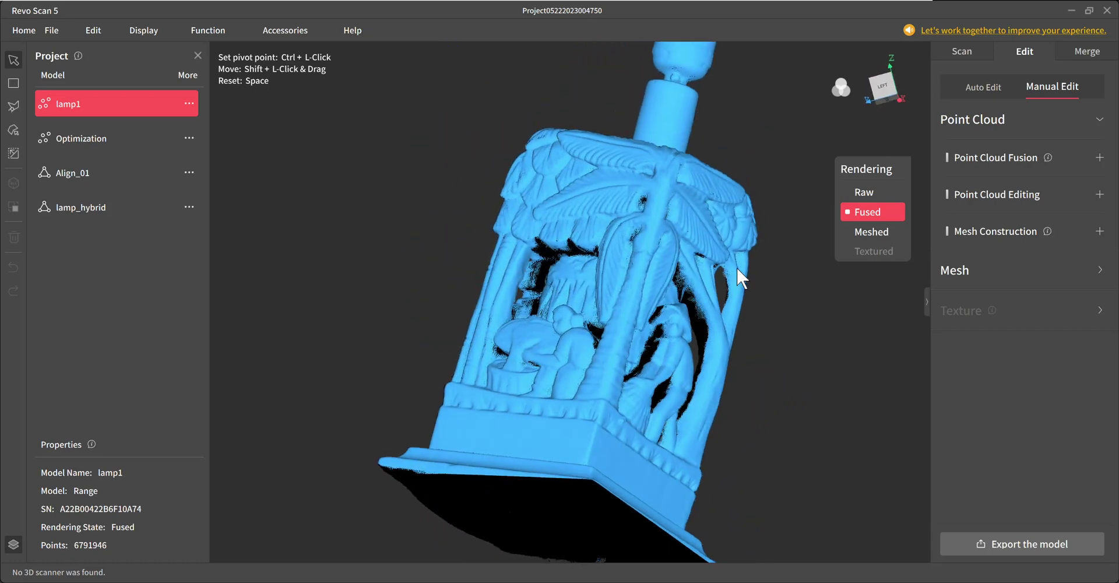
pyautogui.moveTo(604, 245); pyautogui.dragTo(637, 262)
pyautogui.scroll(-3, 638, 263)
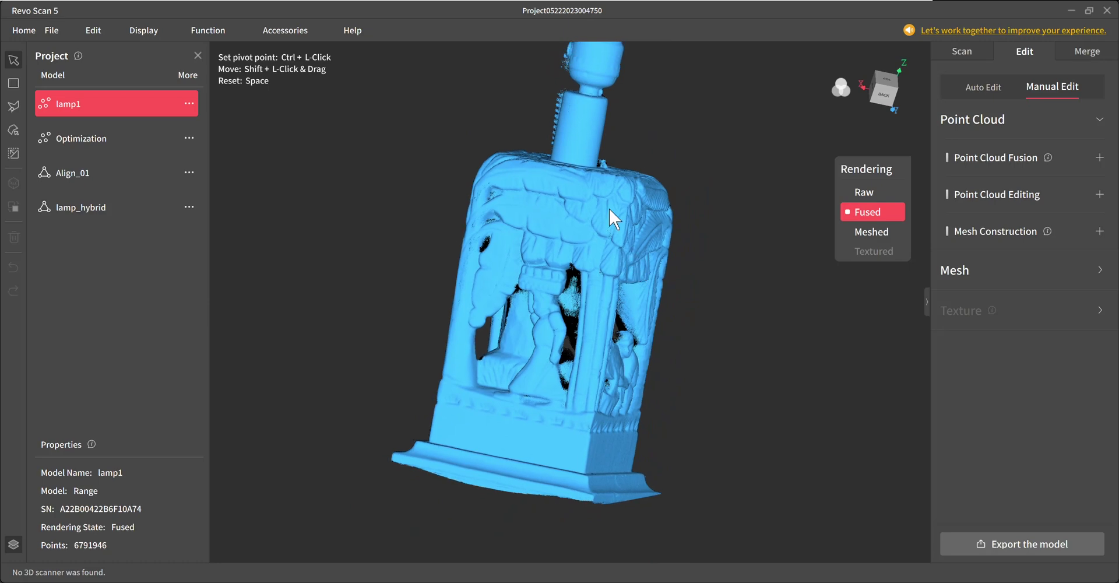
pyautogui.keyDown('shift'); pyautogui.moveTo(608, 208); pyautogui.dragTo(575, 529); pyautogui.keyUp('shift')
pyautogui.scroll(5, 585, 329)
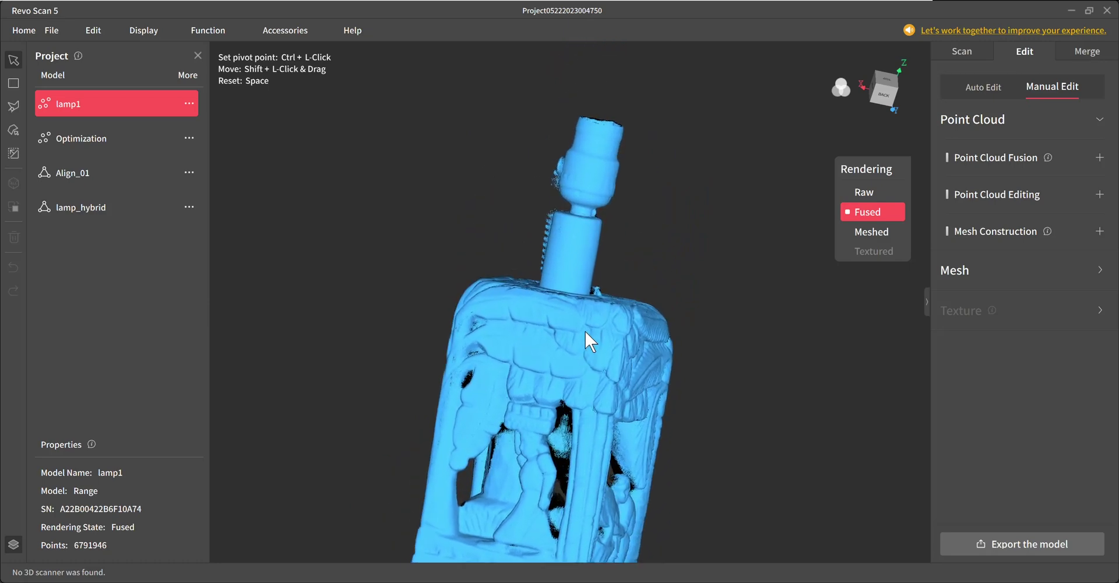
pyautogui.keyDown('shift'); pyautogui.moveTo(580, 276); pyautogui.dragTo(541, 478); pyautogui.keyUp('shift')
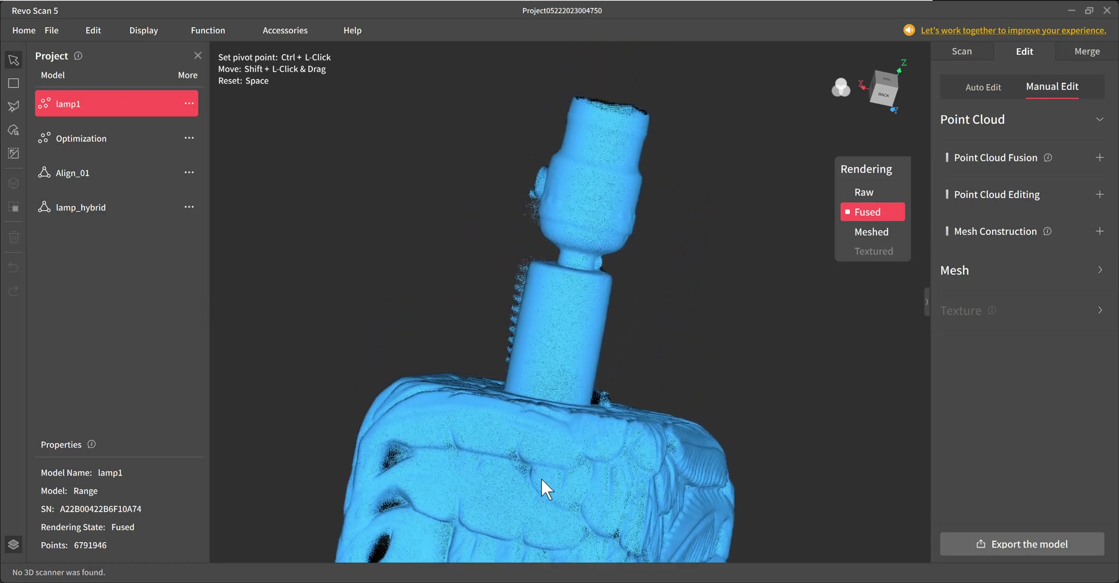
pyautogui.moveTo(418, 352); pyautogui.dragTo(669, 5)
pyautogui.scroll(3, 670, 334)
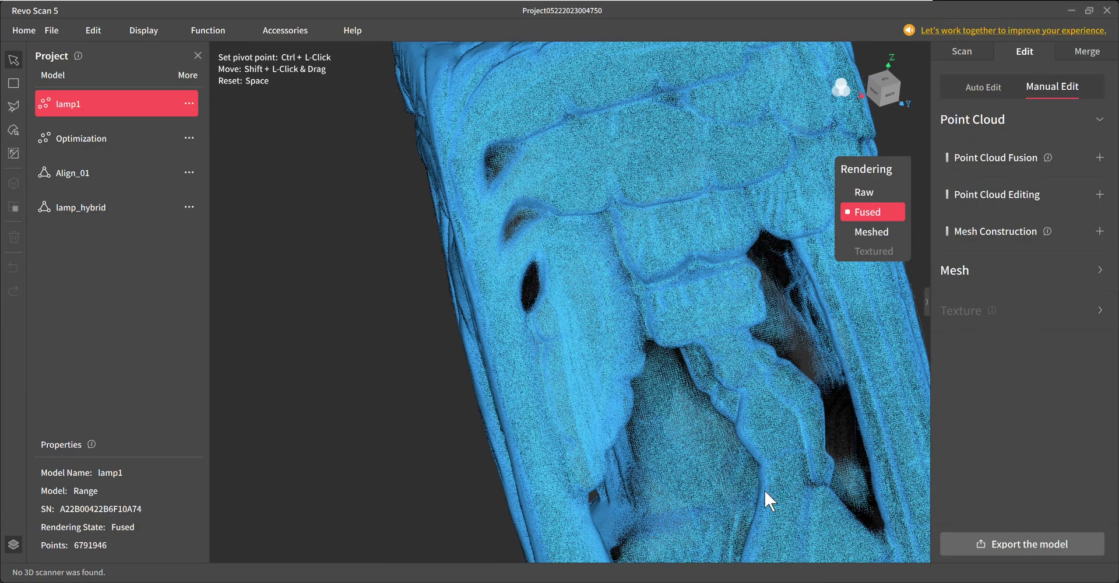
pyautogui.keyDown('shift'); pyautogui.moveTo(763, 488); pyautogui.dragTo(608, 274); pyautogui.keyUp('shift')
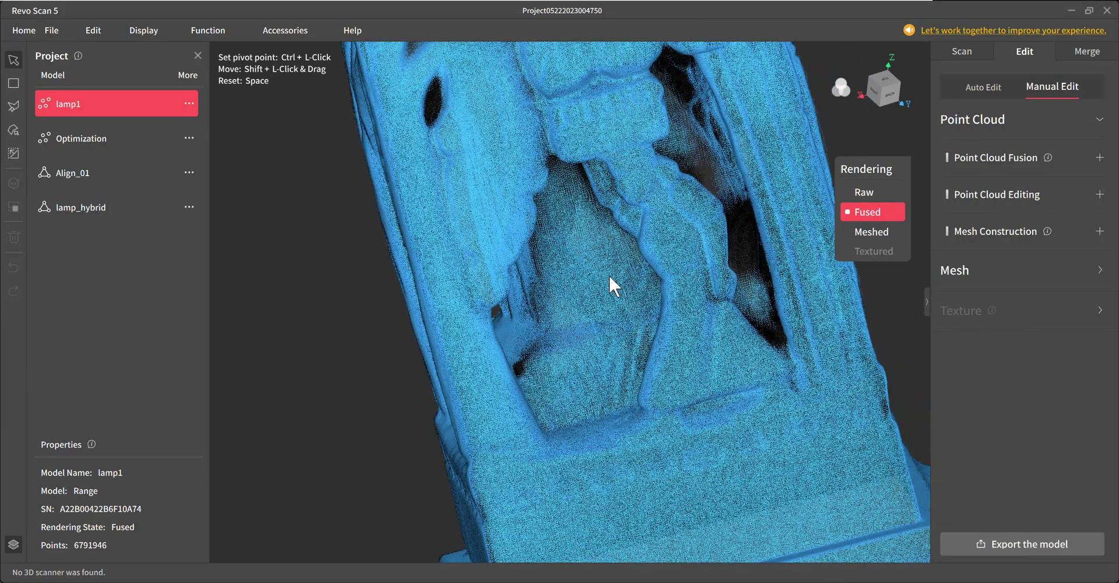
pyautogui.scroll(-3, 608, 274)
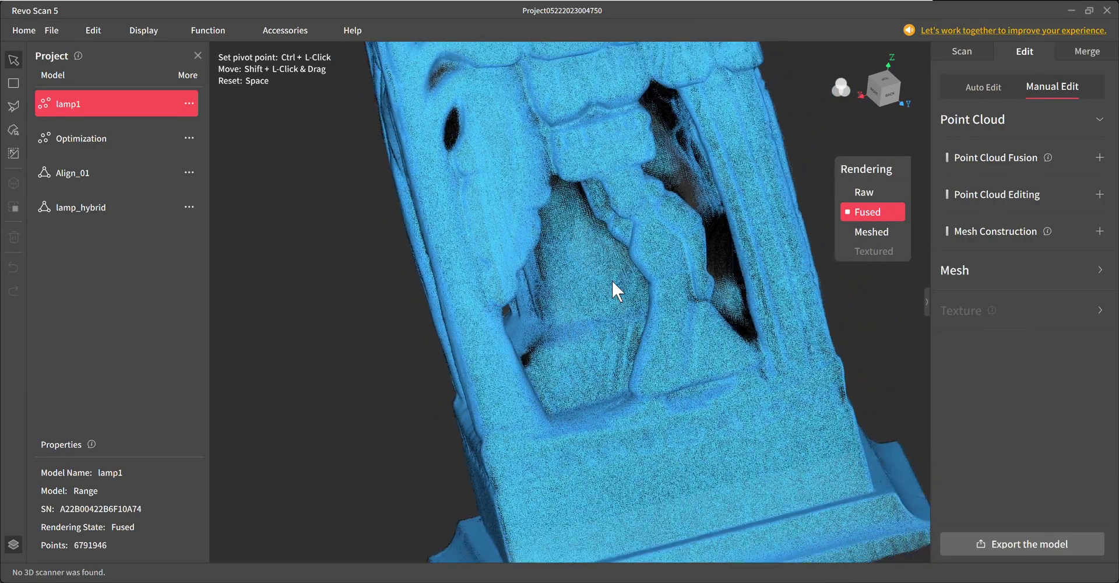
pyautogui.scroll(-6, 610, 280)
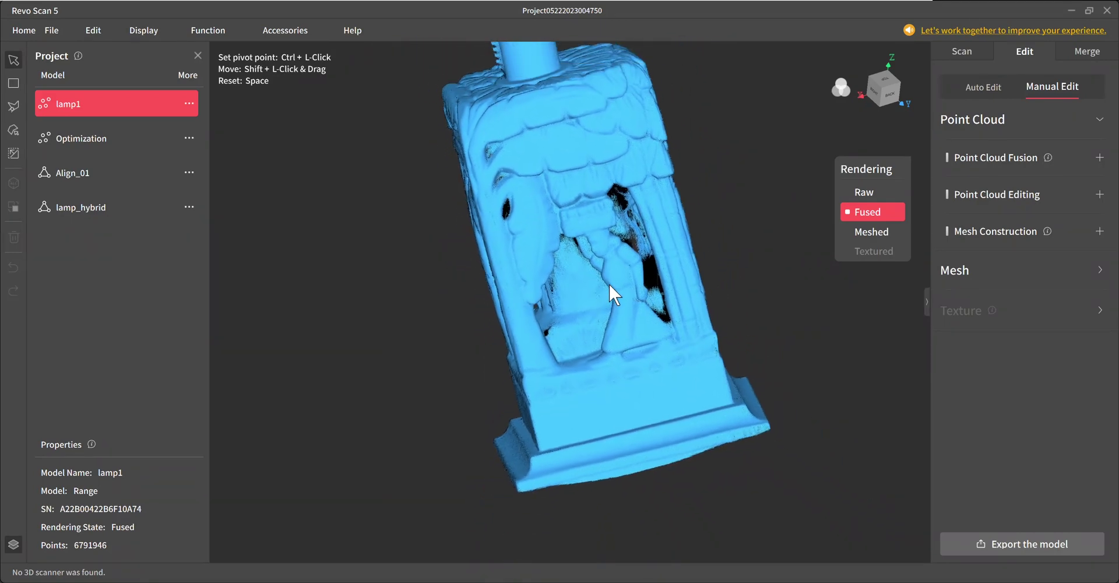
pyautogui.scroll(-6, 607, 284)
pyautogui.keyDown('shift'); pyautogui.moveTo(607, 284); pyautogui.dragTo(565, 449); pyautogui.keyUp('shift')
pyautogui.moveTo(494, 337); pyautogui.dragTo(367, 225)
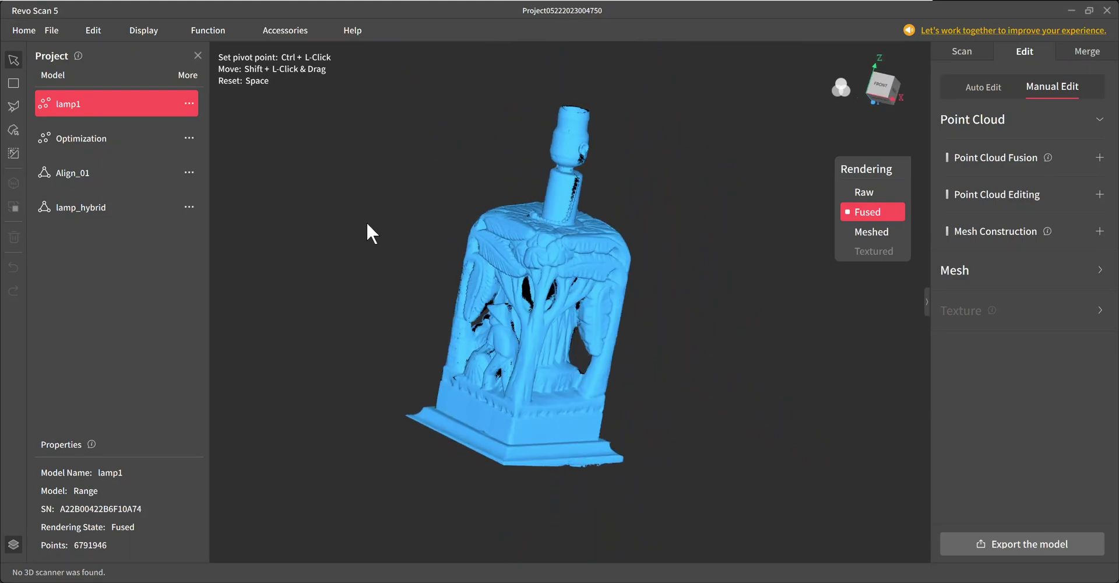
# Display the Optimization scan instead of lamp1 and orbit it to examine the carving.
pyautogui.click(83, 138)
pyautogui.moveTo(570, 103); pyautogui.dragTo(357, 411)
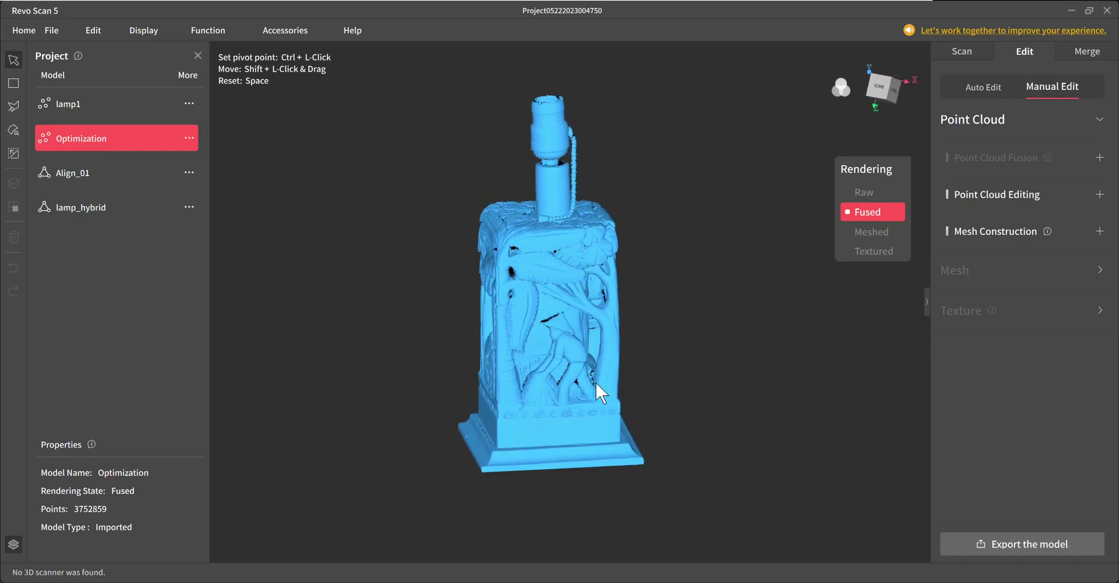
pyautogui.moveTo(600, 390); pyautogui.dragTo(589, 295)
pyautogui.scroll(2, 582, 297)
pyautogui.scroll(3, 577, 297)
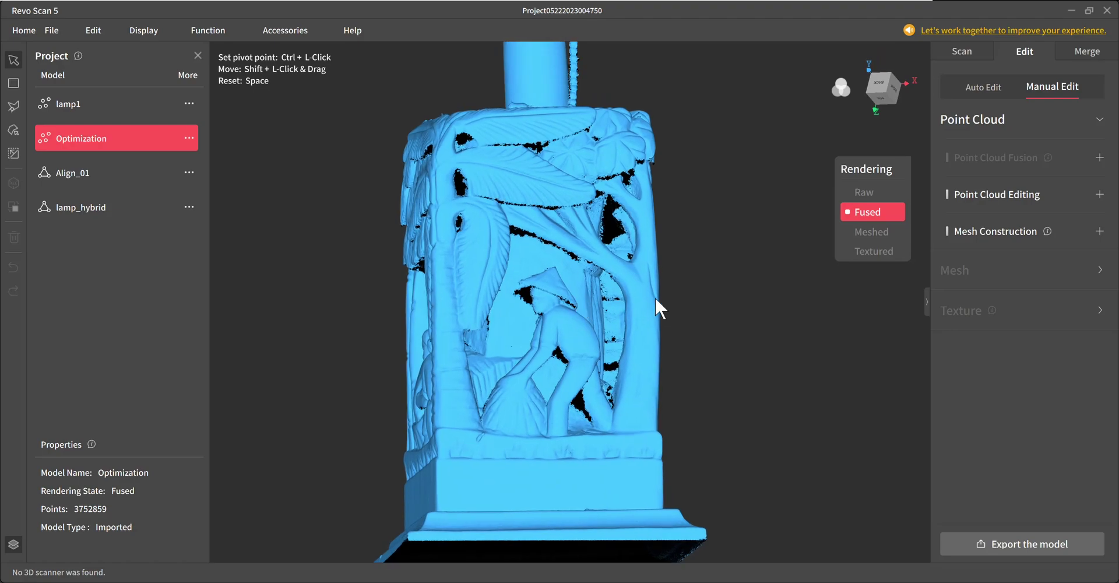
pyautogui.moveTo(660, 297); pyautogui.dragTo(939, 380)
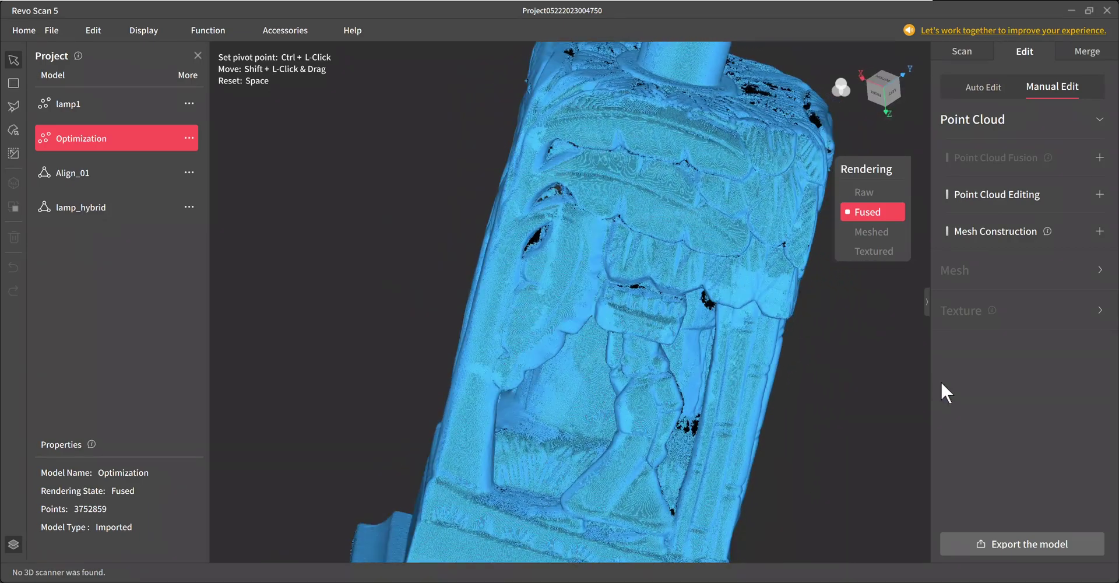
pyautogui.moveTo(523, 319); pyautogui.dragTo(758, 331)
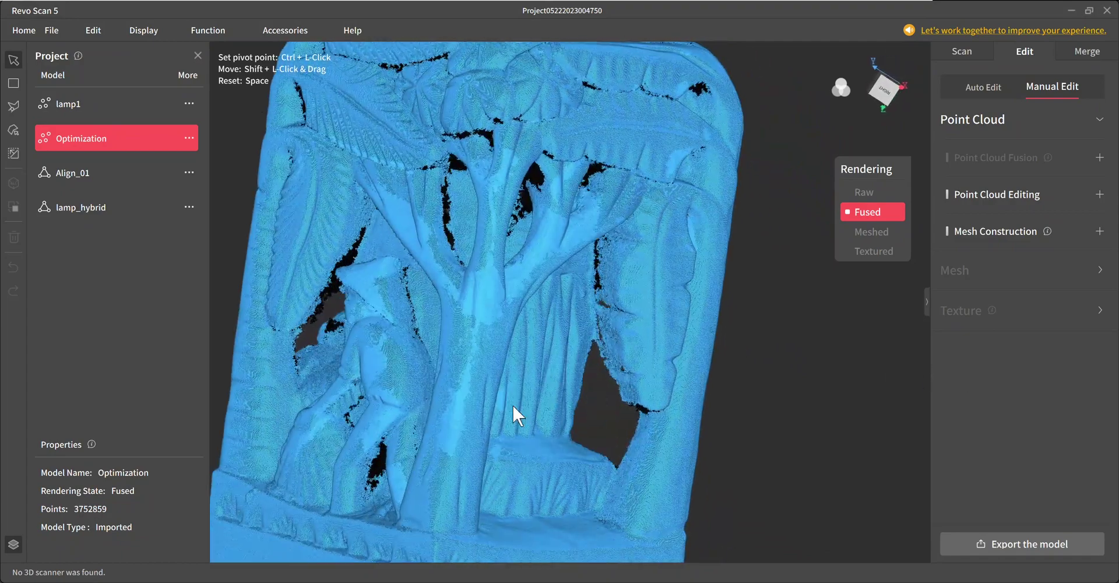
# Inspect the Optimization lamp's neck and base underside, then bring up the Merge panel.
pyautogui.scroll(-5, 515, 403)
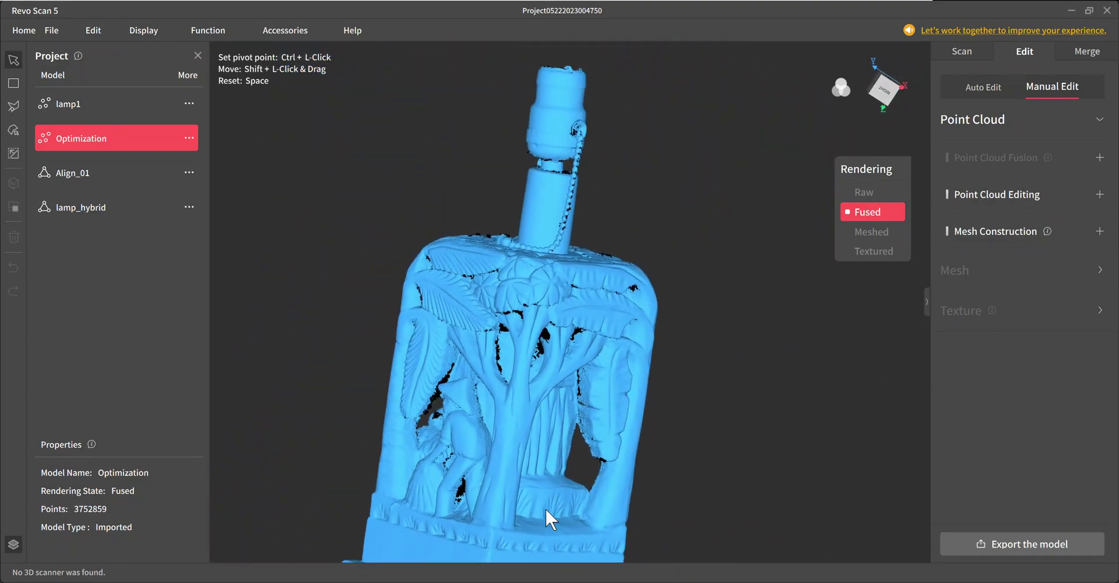
pyautogui.scroll(6, 641, 215)
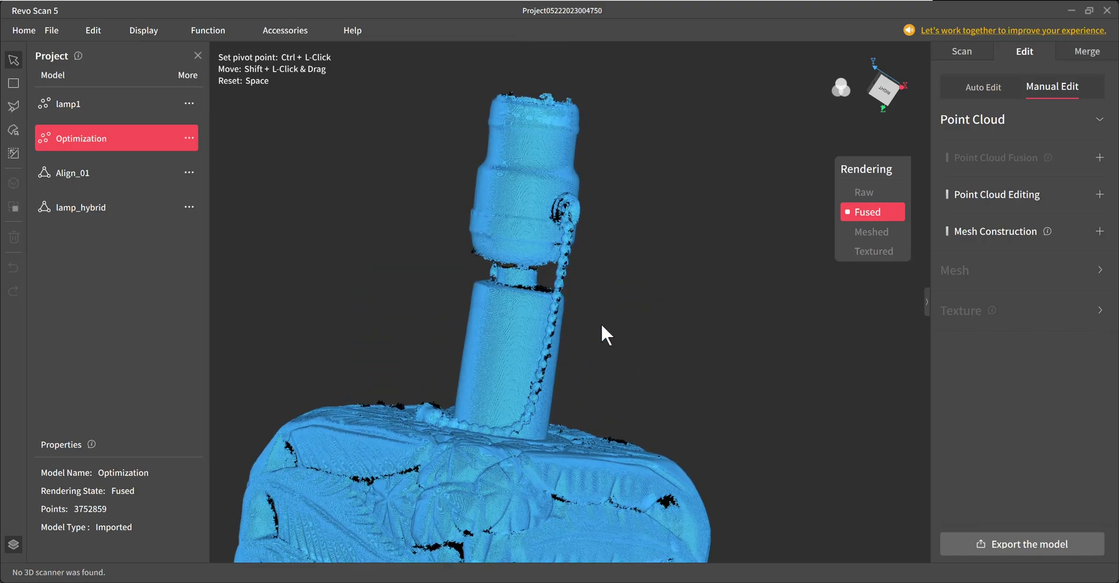
pyautogui.moveTo(601, 326); pyautogui.dragTo(634, 458)
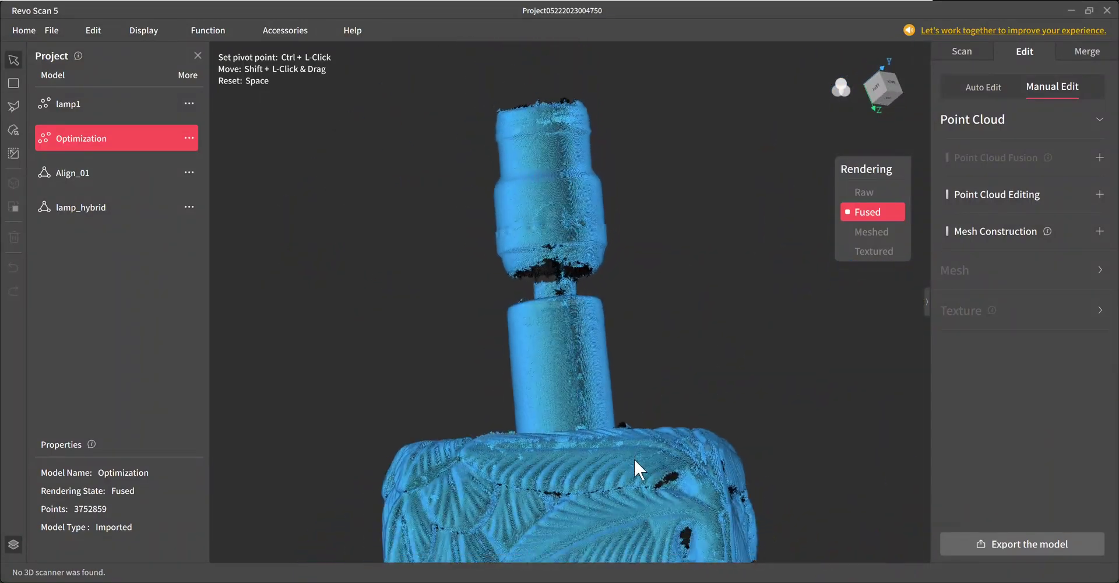
pyautogui.scroll(-5, 634, 457)
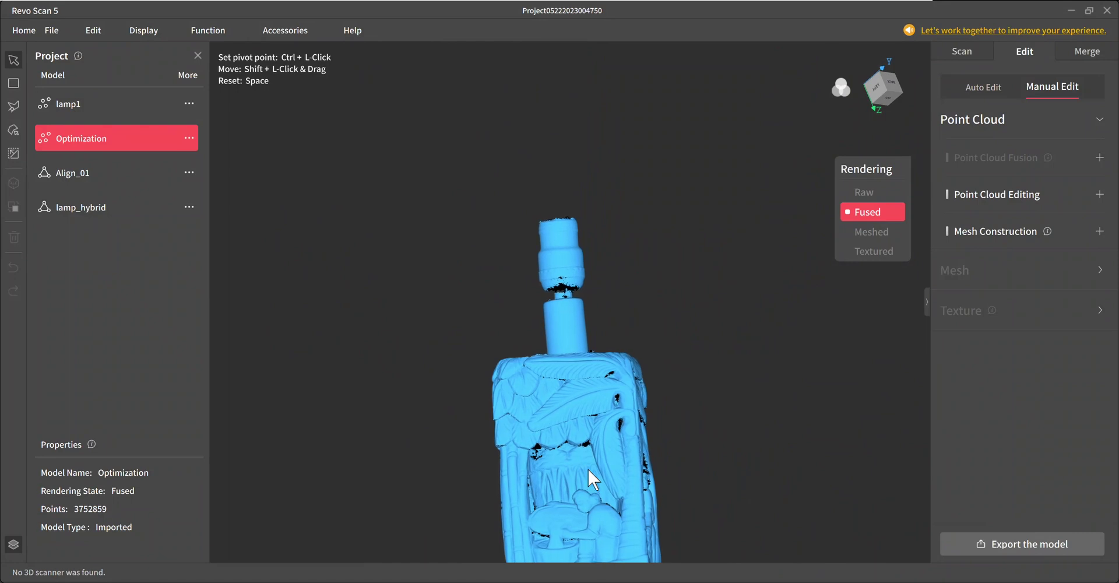
pyautogui.moveTo(587, 467); pyautogui.dragTo(605, 105)
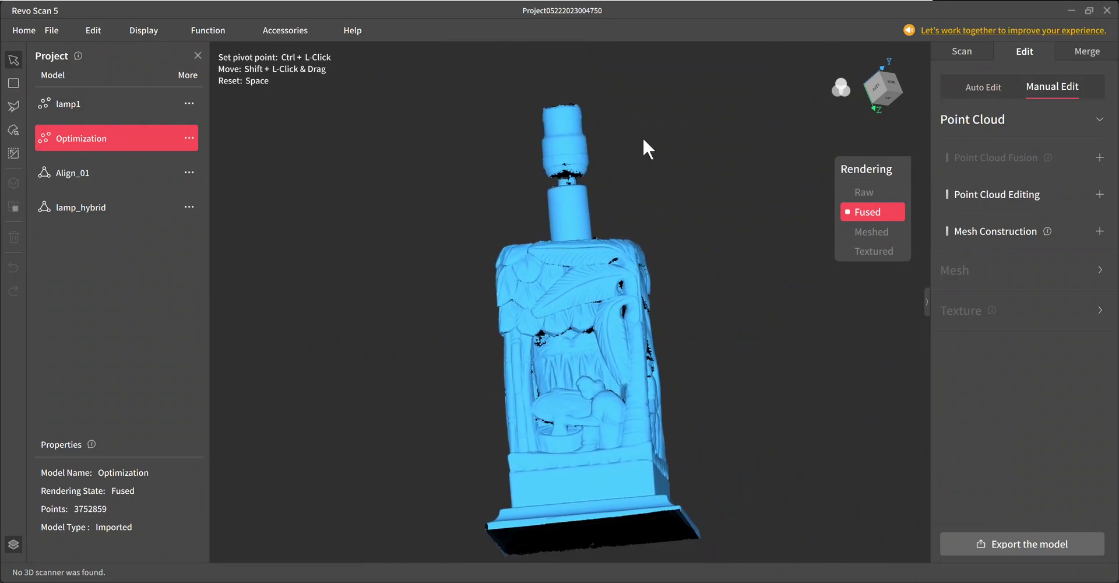
pyautogui.moveTo(643, 139); pyautogui.dragTo(658, 208)
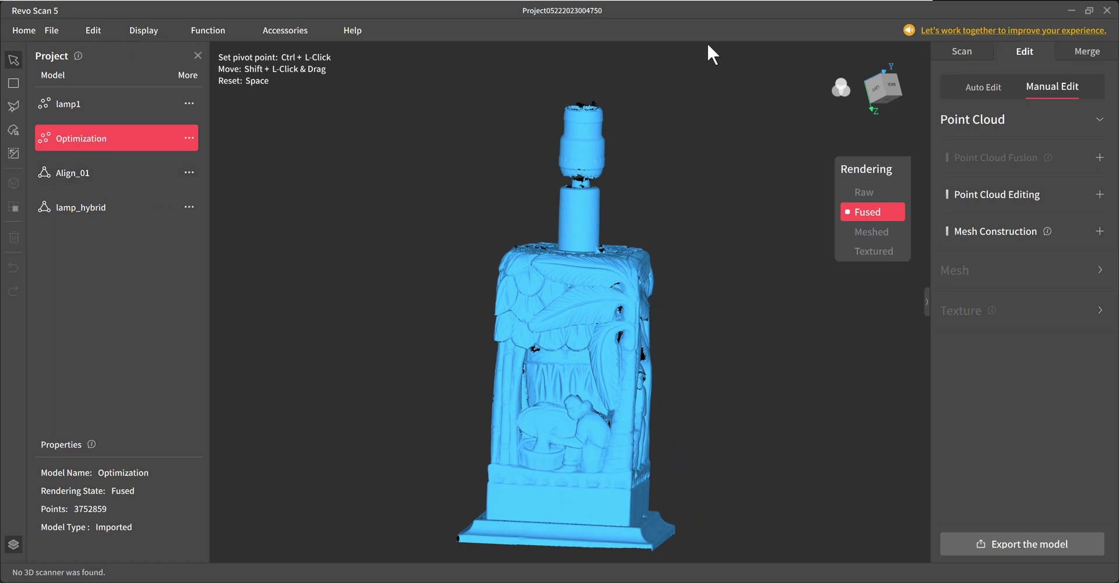
pyautogui.click(1104, 56)
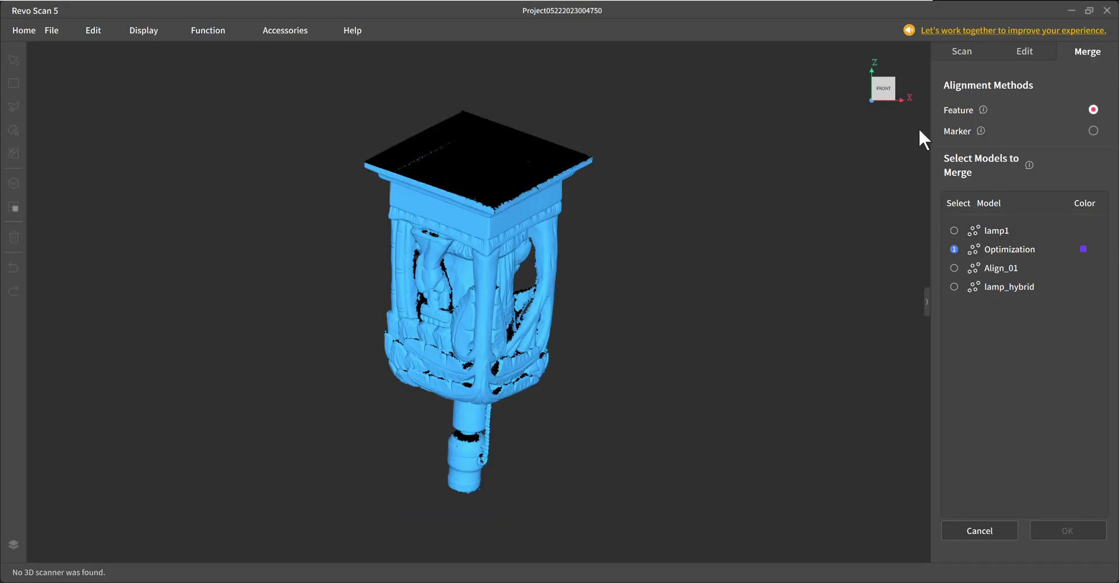
# Pair lamp1 with Optimization, orient both upright, and merge them by feature alignment into Align_02.
pyautogui.click(965, 234)
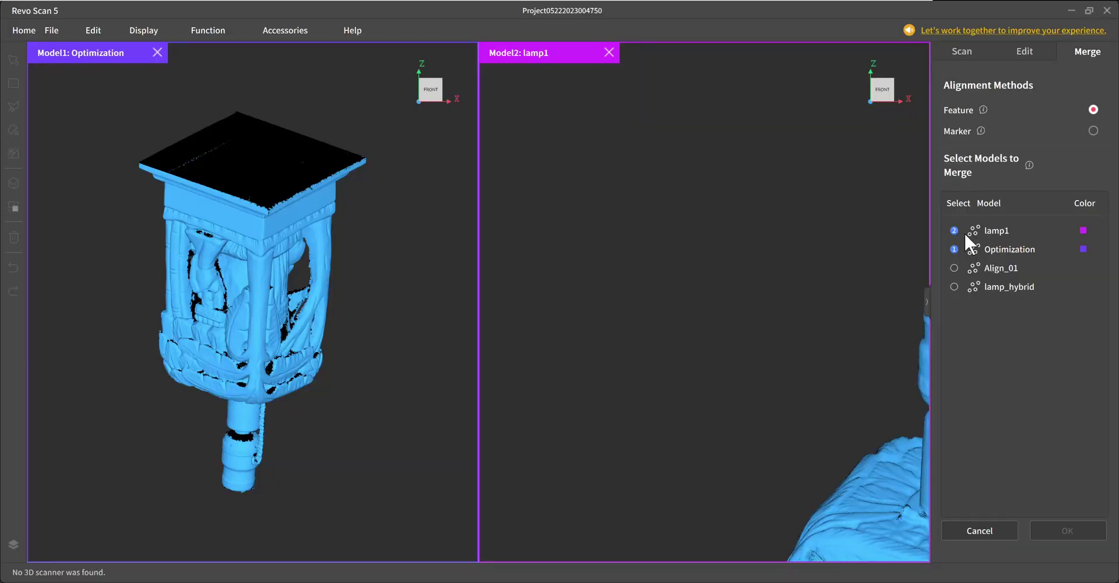
pyautogui.moveTo(299, 394); pyautogui.dragTo(252, 288)
pyautogui.moveTo(822, 281); pyautogui.dragTo(554, 298)
pyautogui.moveTo(362, 294); pyautogui.dragTo(466, 256)
pyautogui.moveTo(789, 270); pyautogui.dragTo(683, 356)
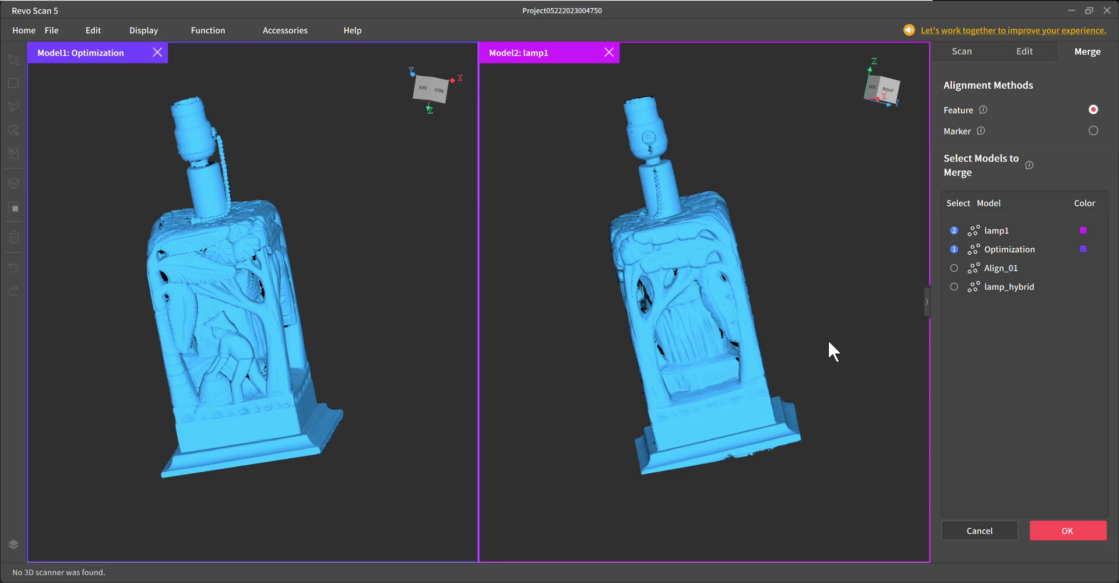
pyautogui.click(1064, 533)
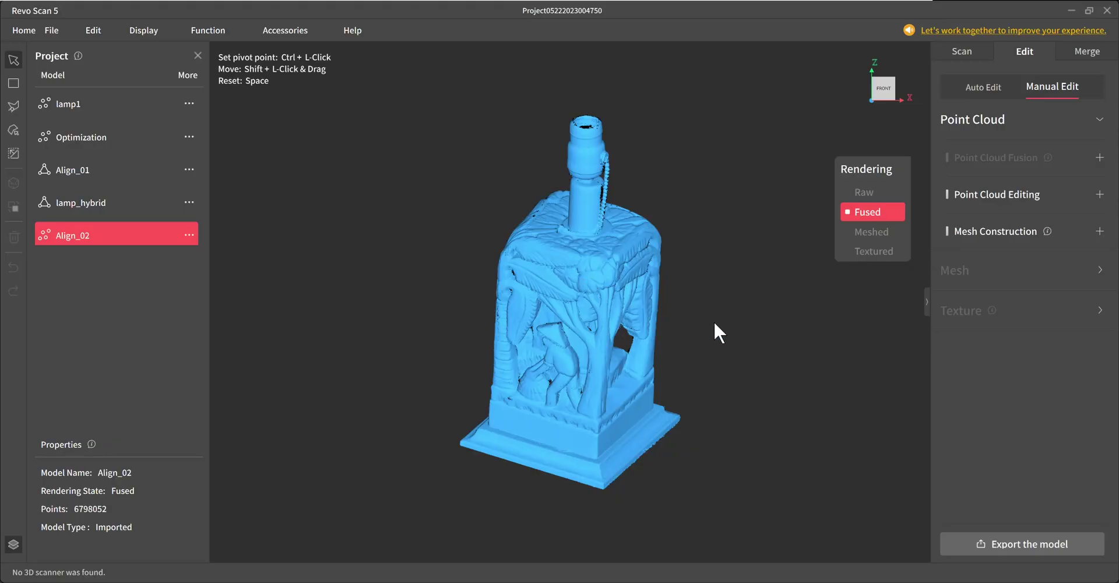
pyautogui.moveTo(715, 324); pyautogui.dragTo(586, 271)
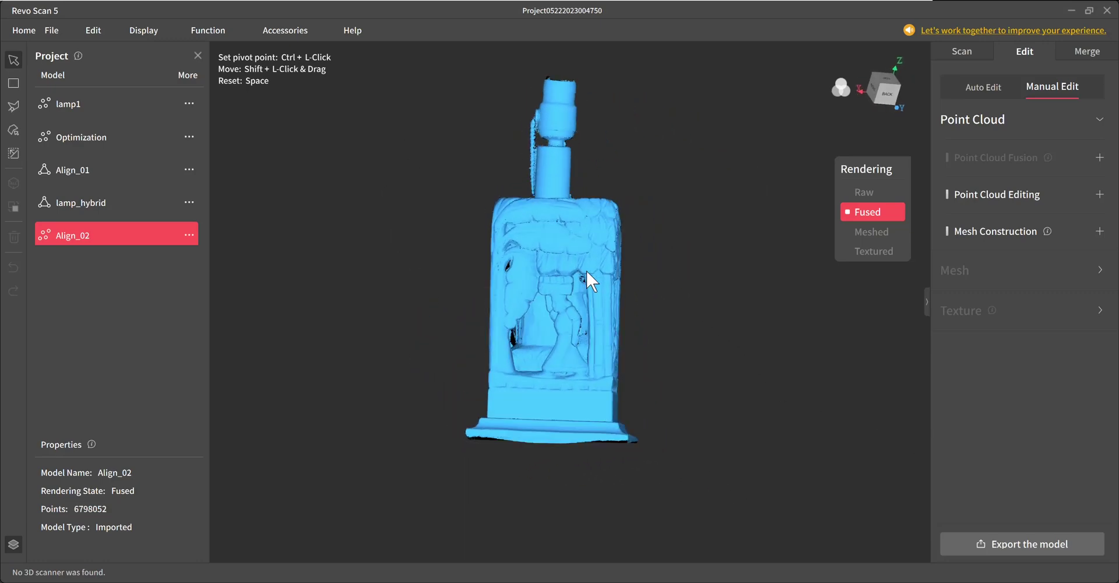
pyautogui.scroll(3, 585, 270)
pyautogui.moveTo(557, 221); pyautogui.dragTo(486, 555, button='right')
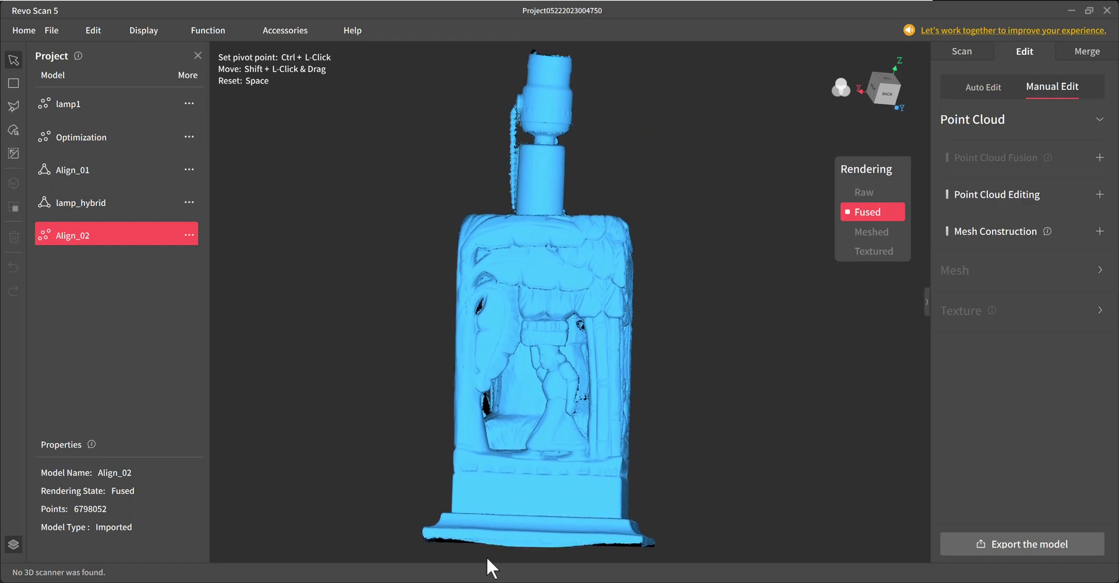
pyautogui.moveTo(486, 555); pyautogui.dragTo(617, 328)
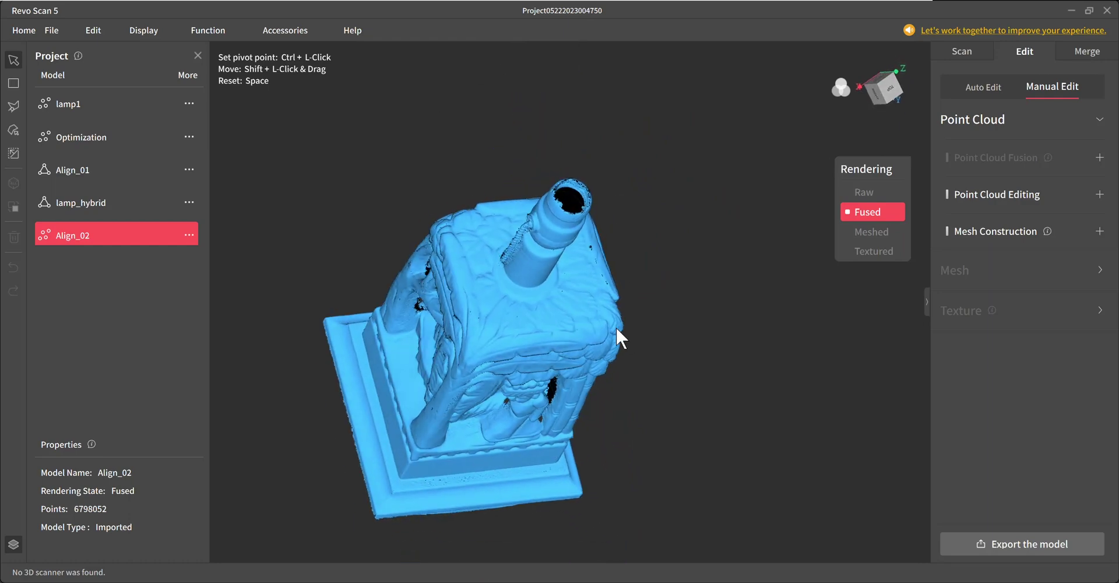
pyautogui.scroll(5, 615, 326)
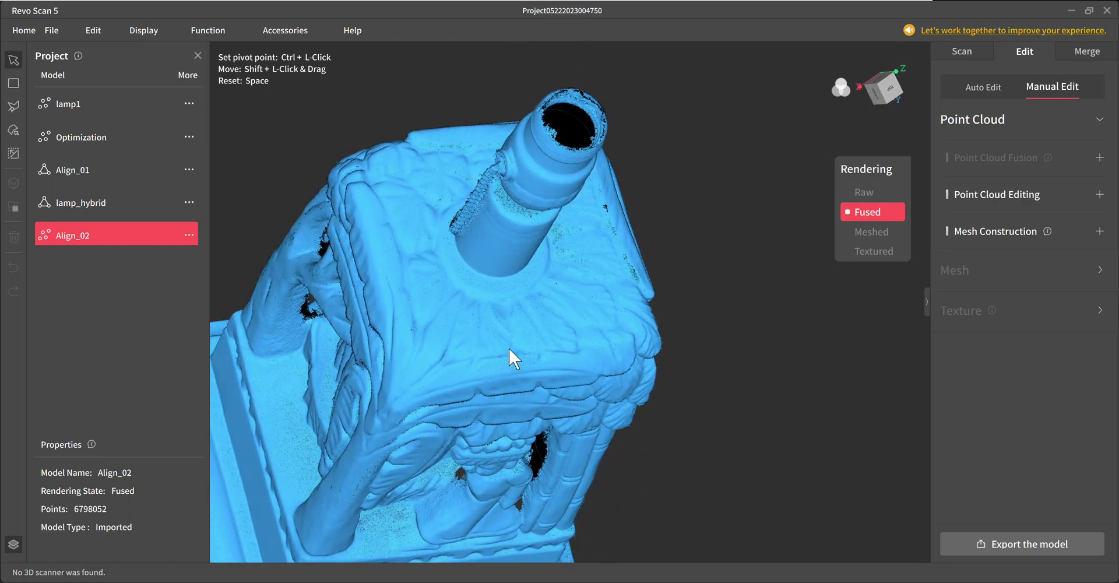
pyautogui.moveTo(508, 346); pyautogui.dragTo(697, 330)
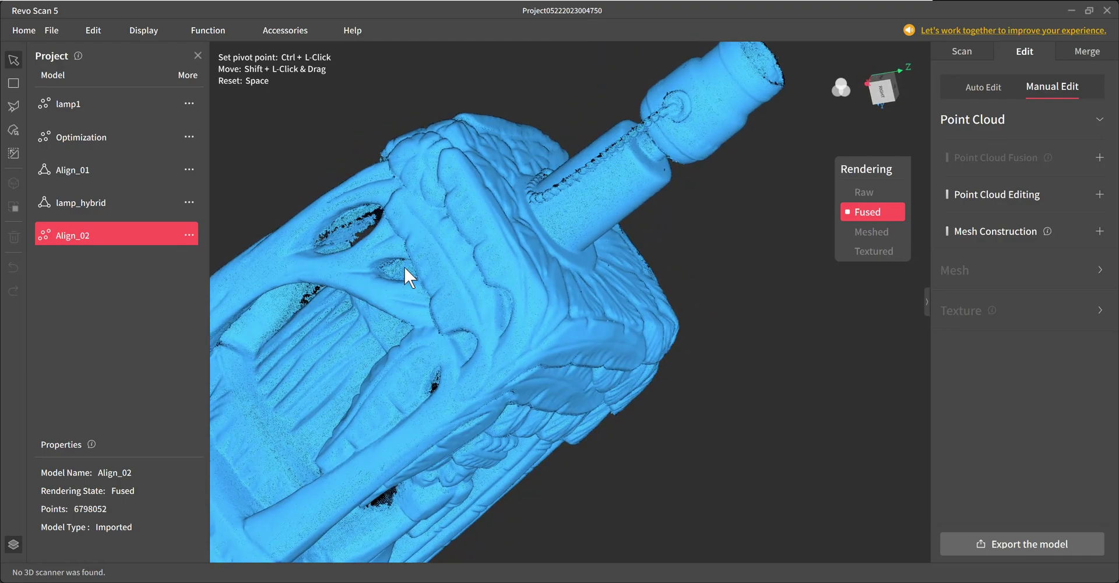
pyautogui.moveTo(404, 265); pyautogui.dragTo(707, 424)
pyautogui.scroll(-3, 684, 397)
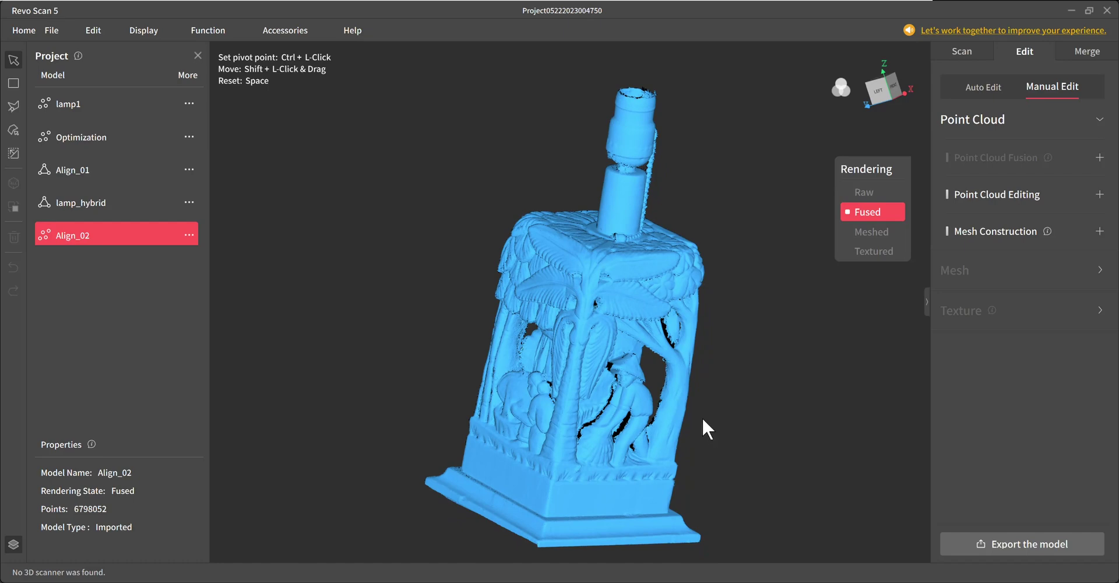
# Detect and remove overlapping points twice, trimming Align_02 to 4,477,922 points.
pyautogui.click(1007, 195)
pyautogui.click(1004, 292)
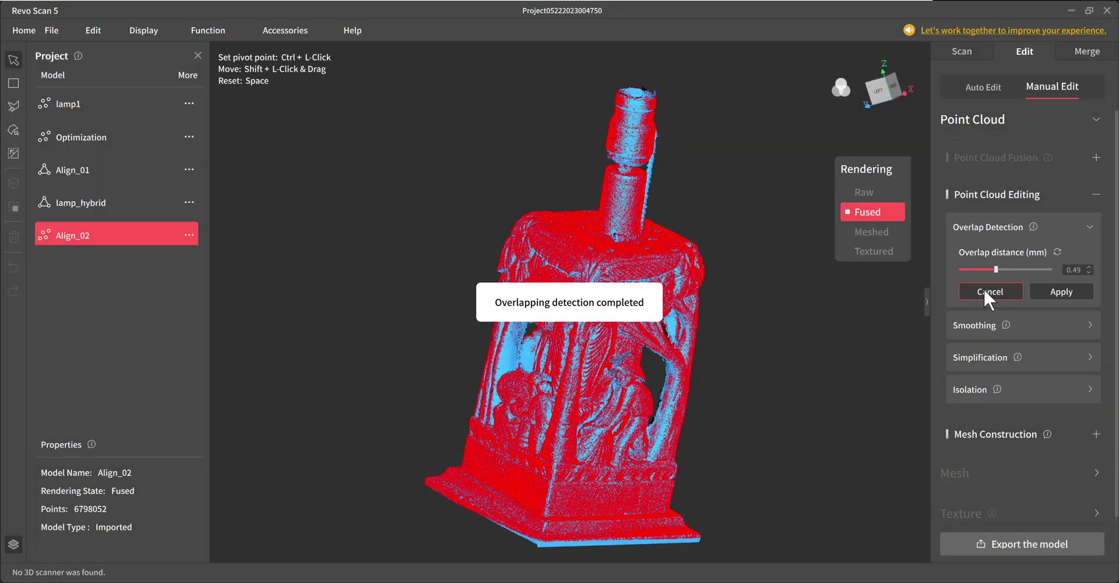
pyautogui.click(1060, 291)
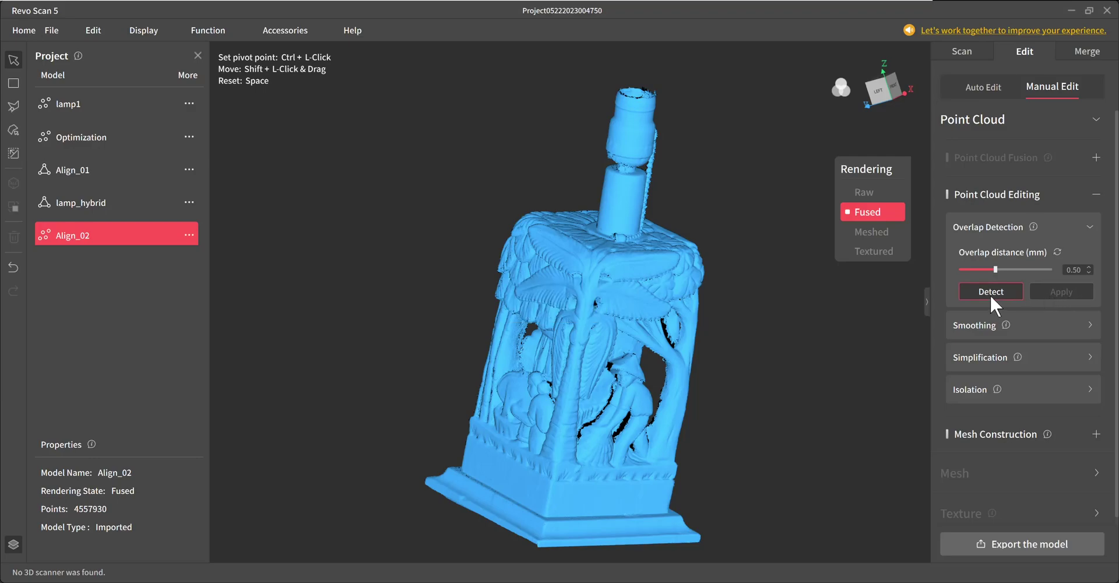
pyautogui.click(989, 292)
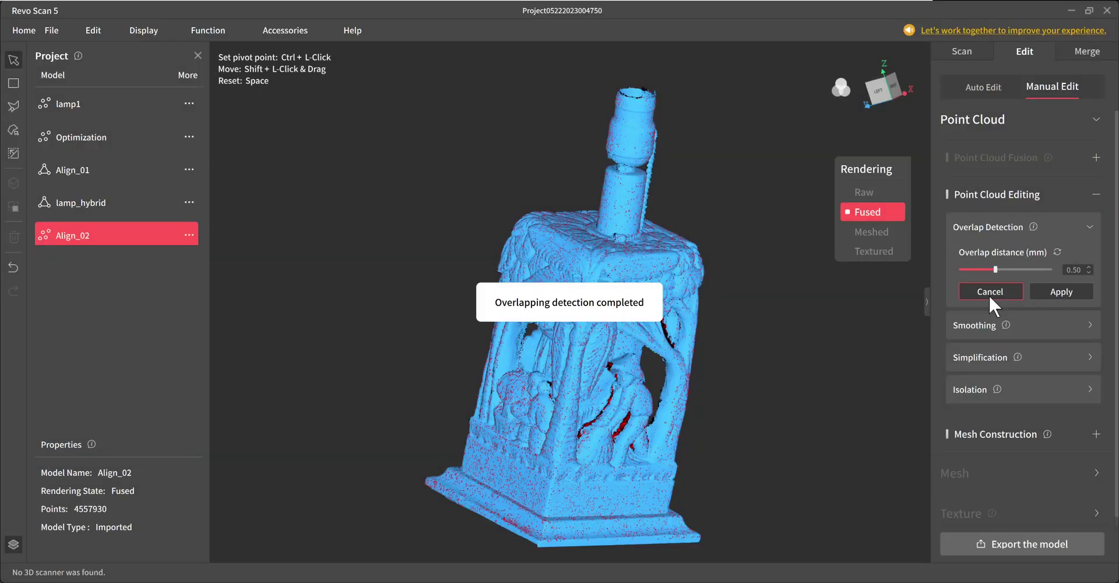
pyautogui.click(1061, 292)
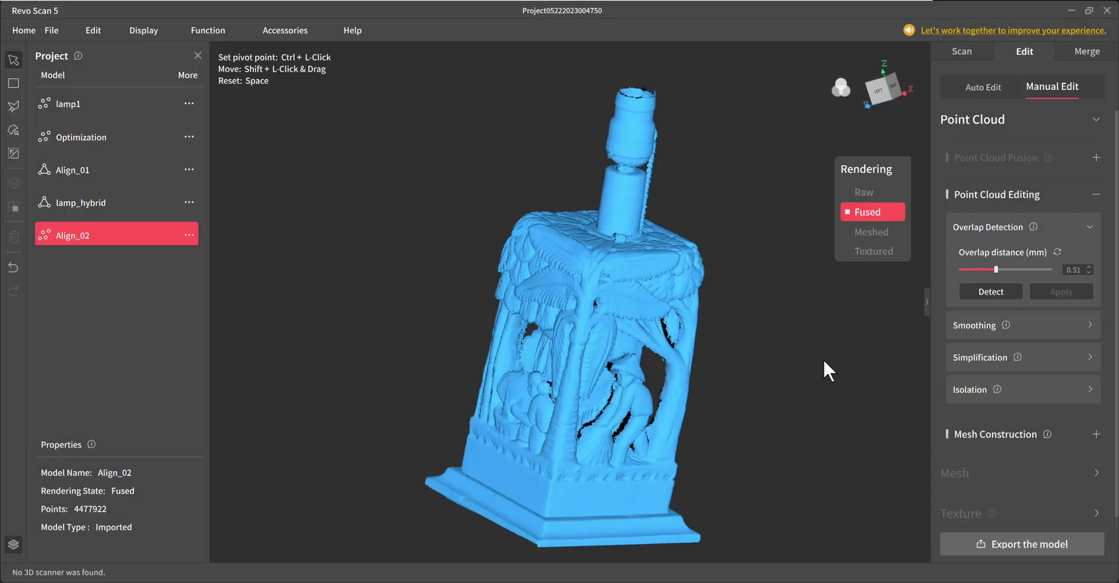
# Smooth the cleaned lamp point cloud at strength 10 with 10 iterations.
pyautogui.moveTo(822, 359); pyautogui.dragTo(524, 270)
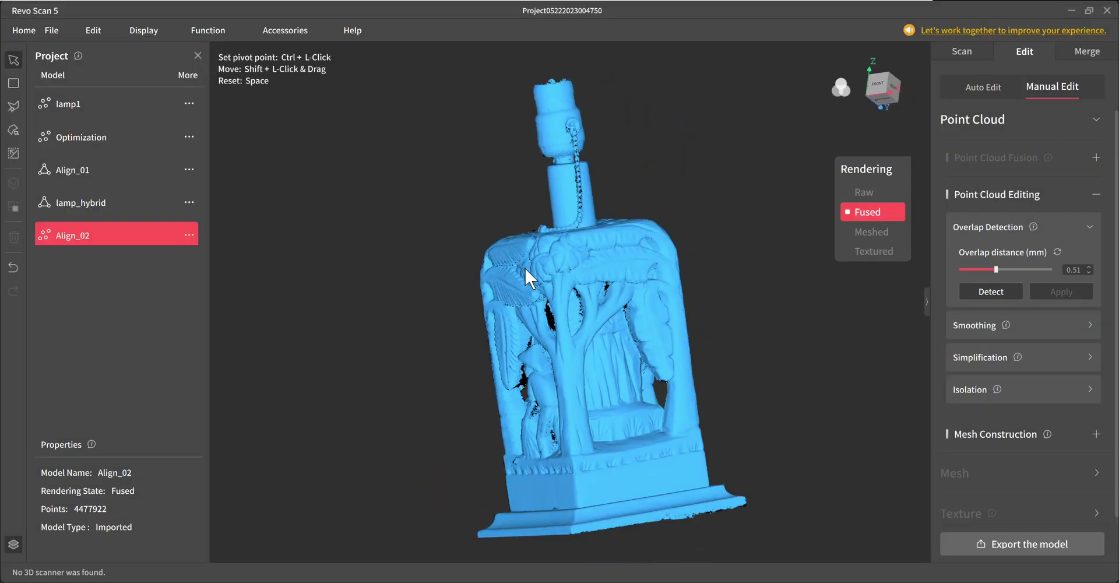
pyautogui.click(1094, 327)
pyautogui.click(1027, 424)
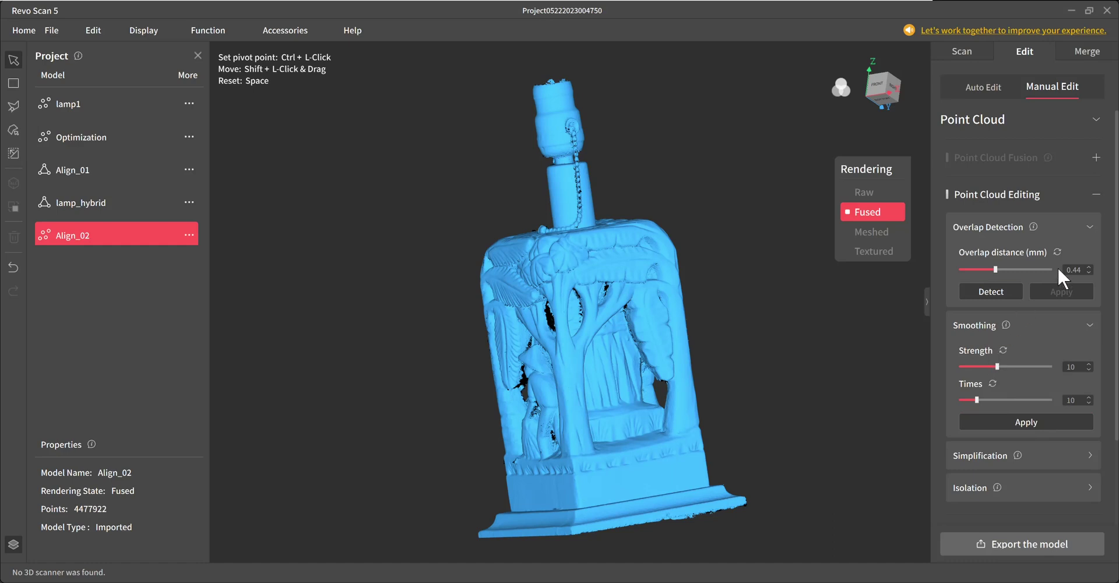
# Collapse the overlap and smoothing panels and simplify the lamp point cloud.
pyautogui.click(1103, 238)
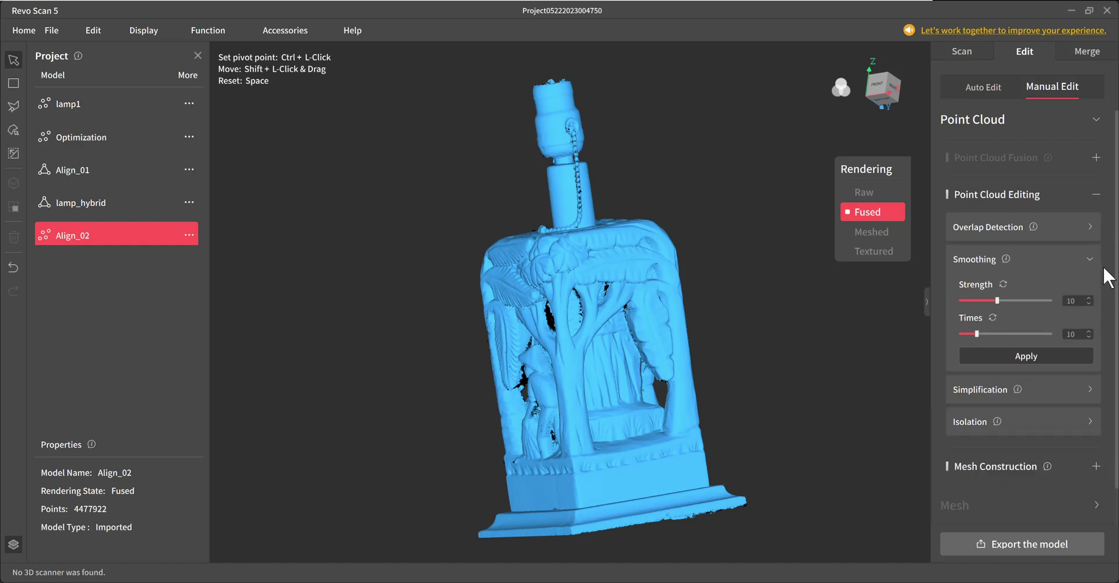
pyautogui.click(1101, 268)
pyautogui.click(1106, 300)
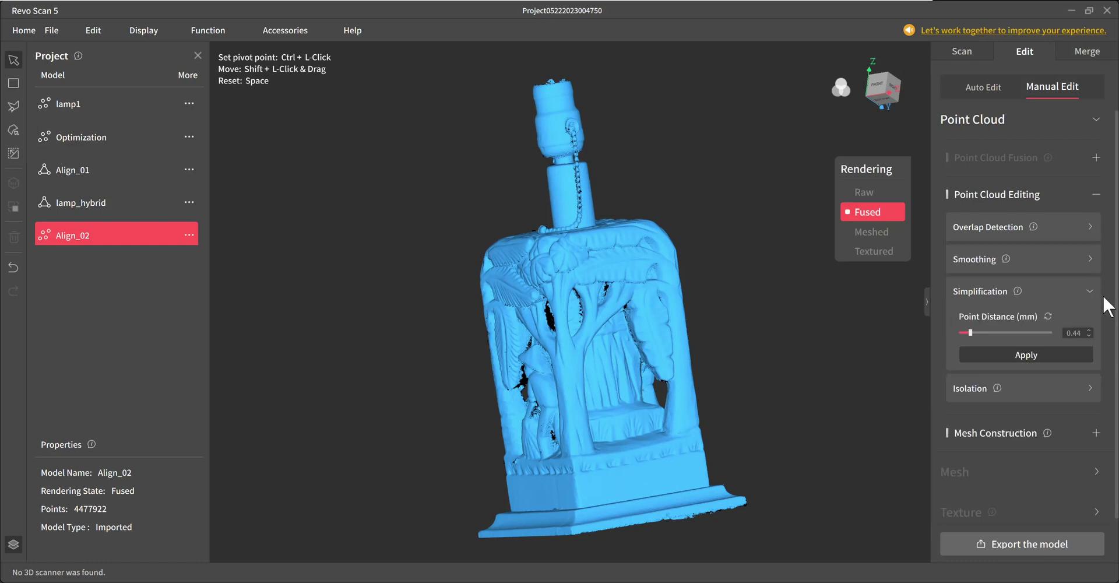
pyautogui.click(1026, 355)
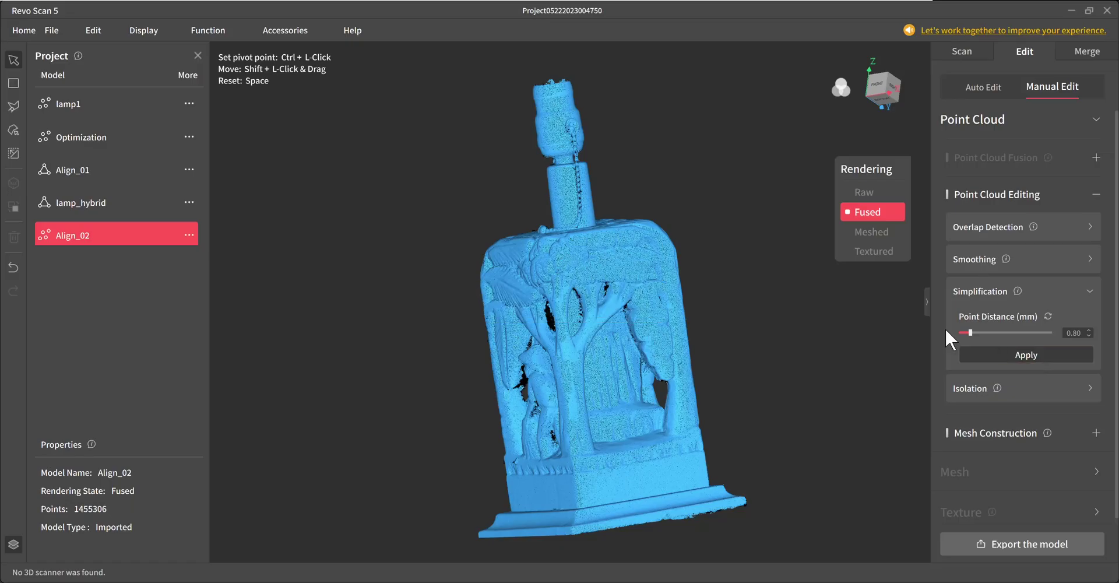
# Detect and delete isolated stray points at a 15% rate, leaving 1,454,998 points.
pyautogui.click(1039, 396)
pyautogui.click(1002, 449)
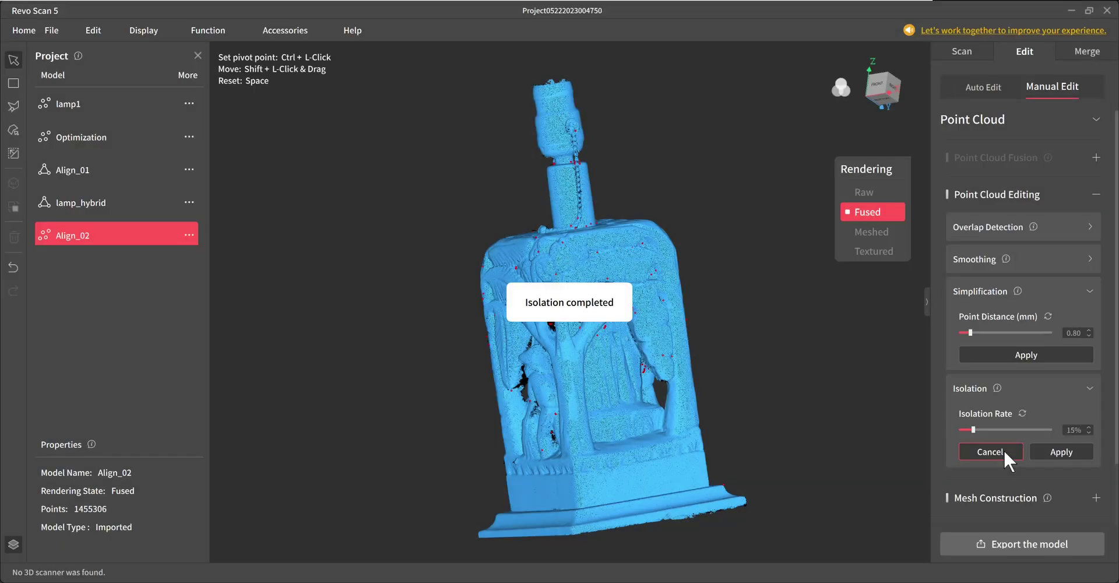
pyautogui.moveTo(862, 424); pyautogui.dragTo(465, 321)
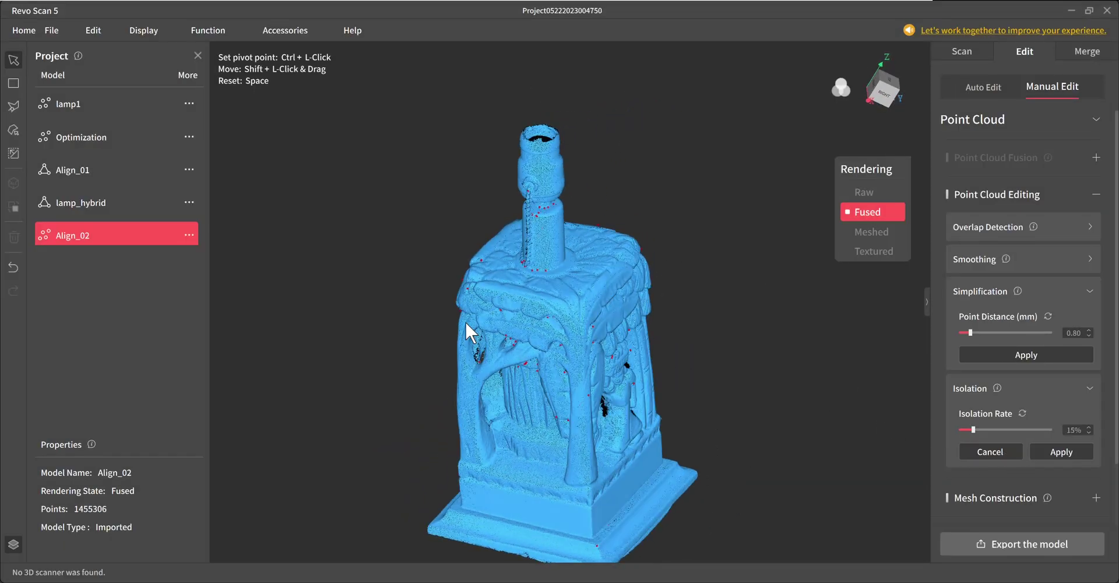
pyautogui.click(1078, 451)
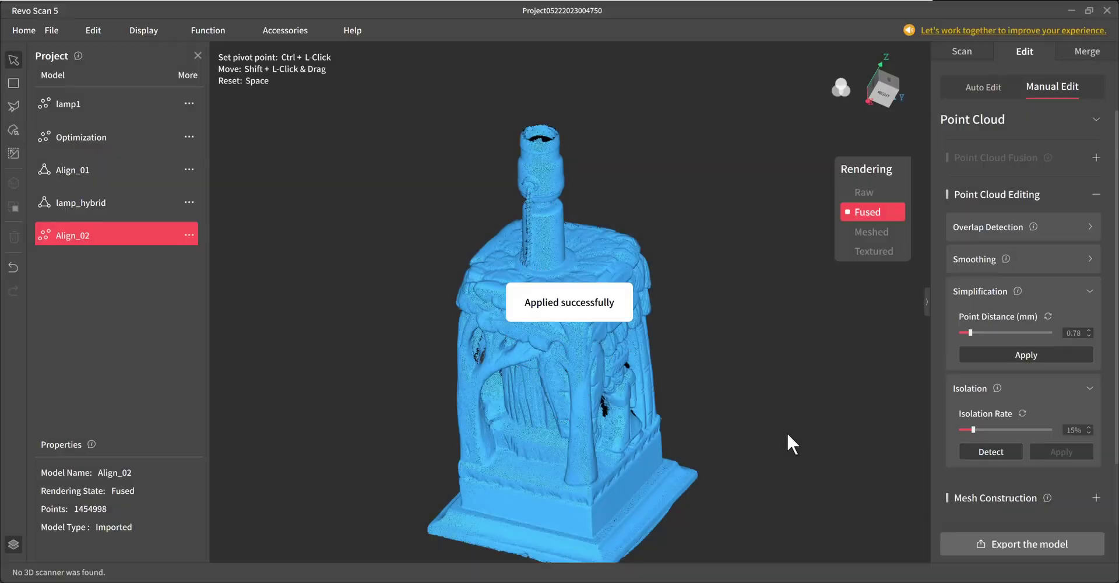
# Mesh Align_02 at quality 6.0 with auto hole filling at 30%, yielding 1,857,949 vertices.
pyautogui.click(1006, 499)
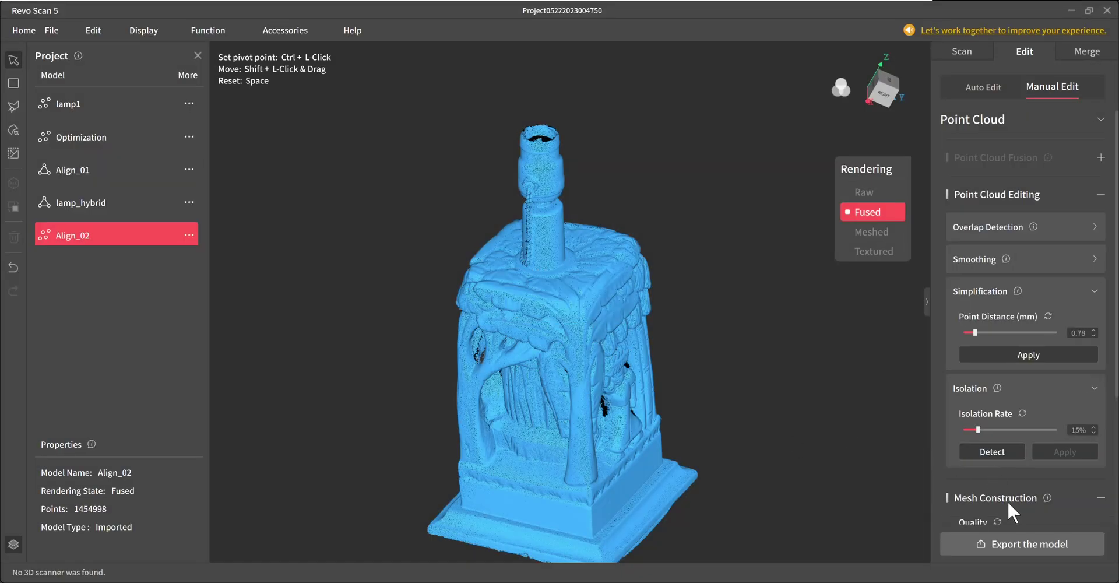
pyautogui.click(1097, 449)
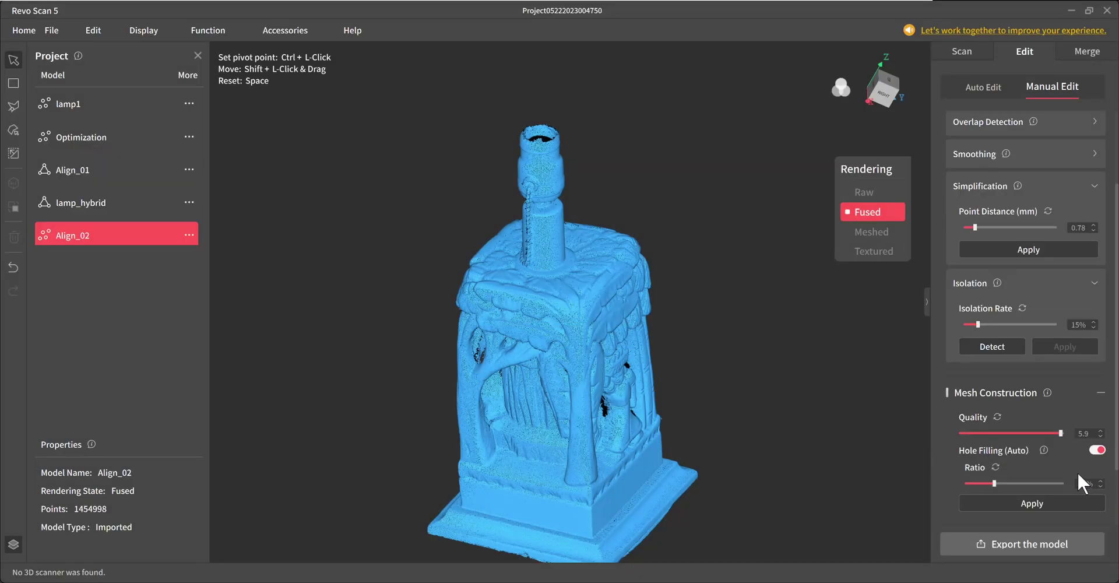
pyautogui.scroll(-1, 1041, 484)
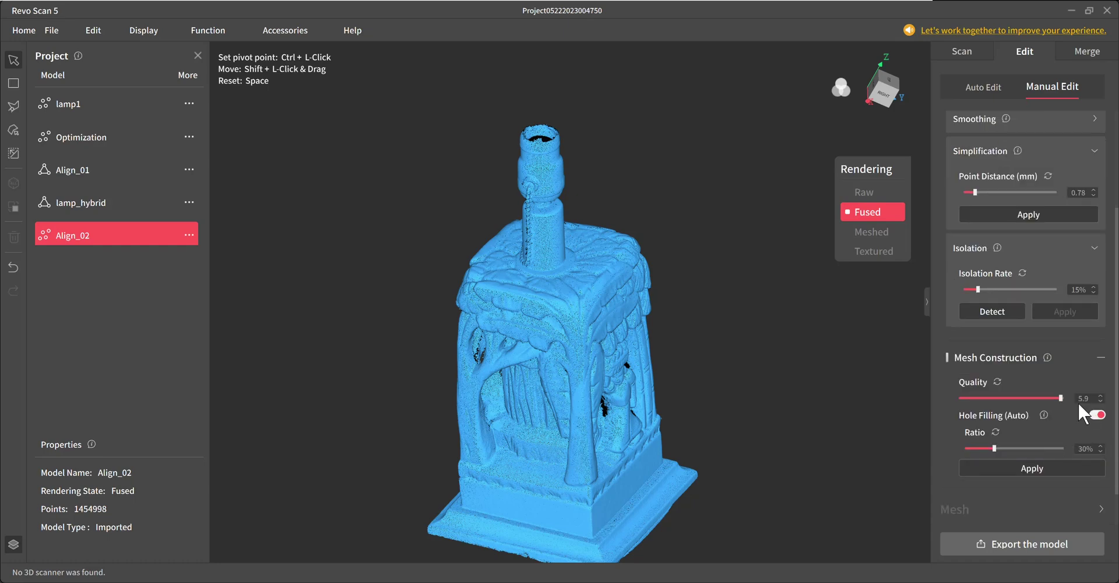
pyautogui.click(1100, 395)
pyautogui.click(1068, 474)
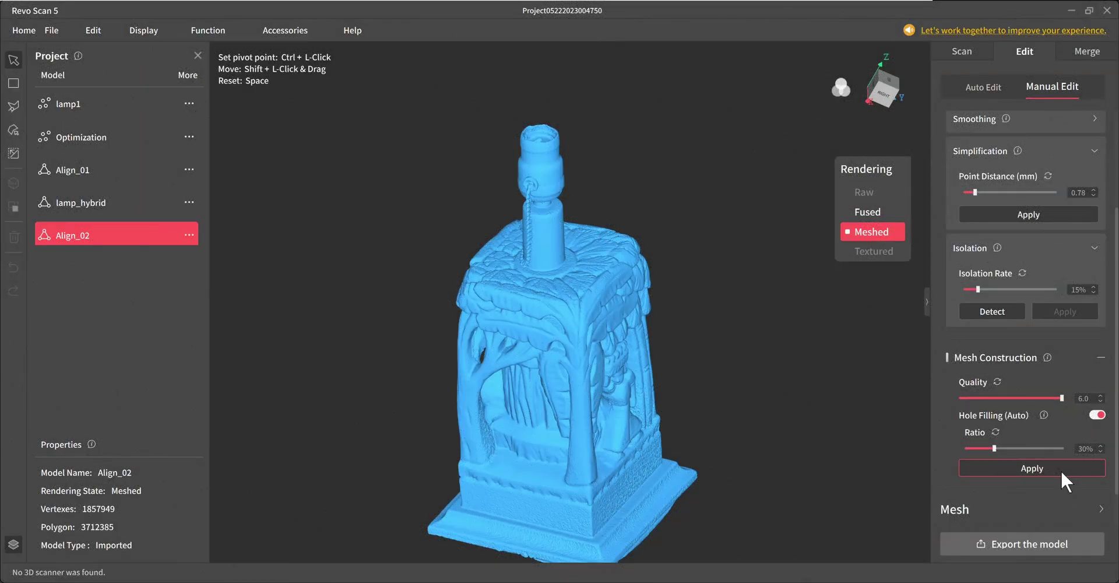
pyautogui.moveTo(781, 244); pyautogui.dragTo(592, 349)
pyautogui.scroll(10, 591, 348)
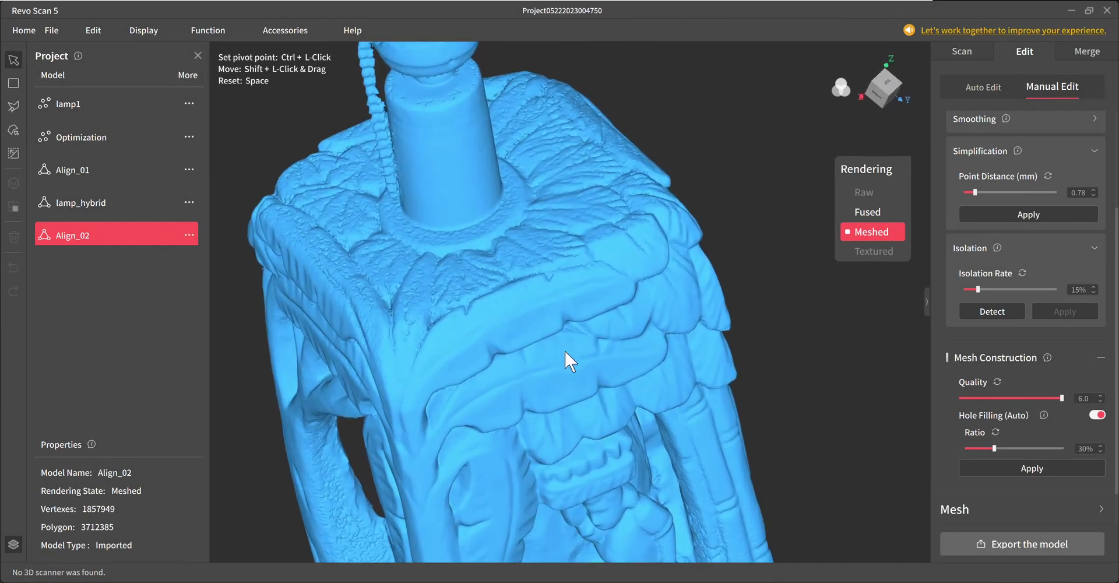
pyautogui.moveTo(480, 376); pyautogui.dragTo(904, 446)
pyautogui.scroll(3, 761, 343)
pyautogui.scroll(3, 620, 314)
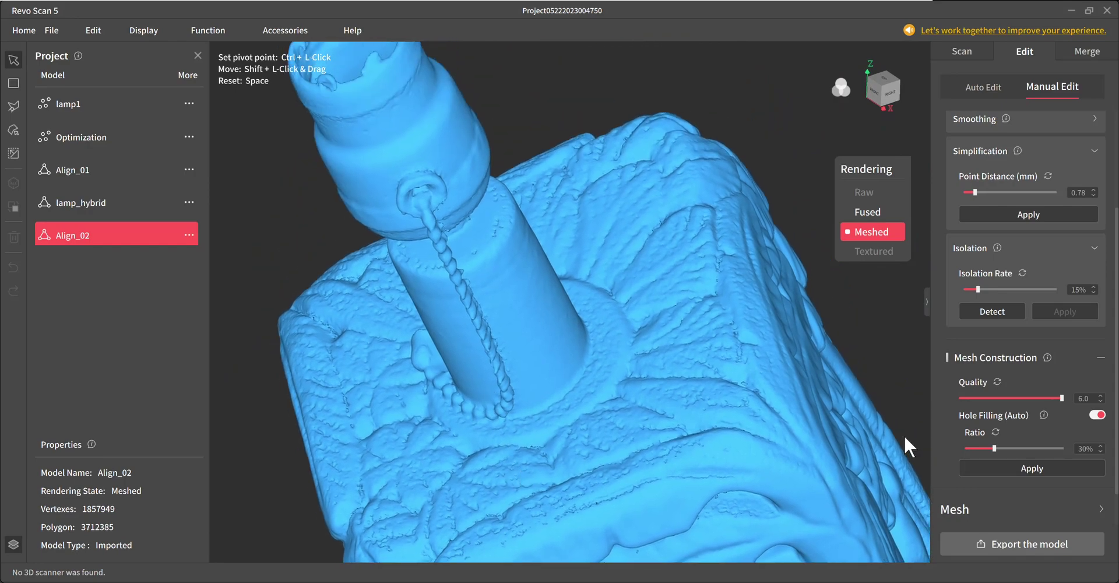
pyautogui.moveTo(553, 273); pyautogui.dragTo(512, 299)
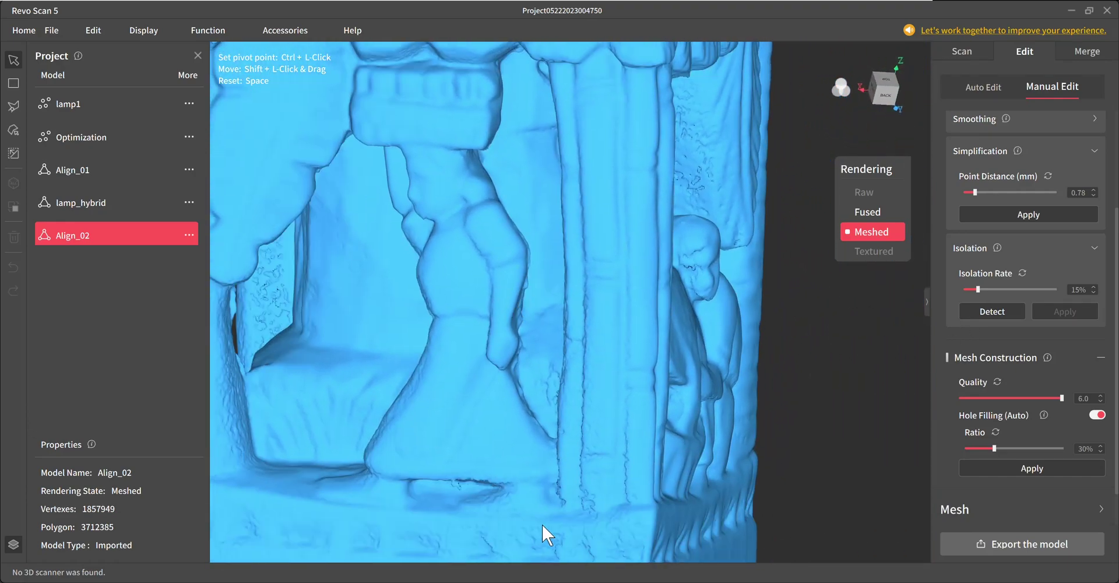
pyautogui.moveTo(540, 522); pyautogui.dragTo(541, 529)
pyautogui.moveTo(583, 414); pyautogui.dragTo(647, 227)
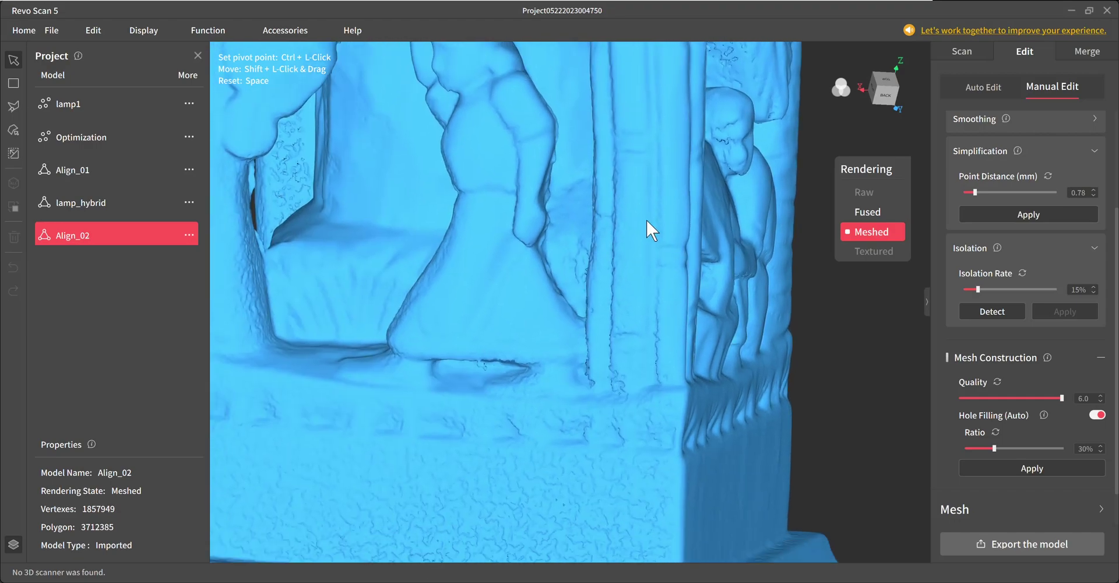
pyautogui.moveTo(562, 475); pyautogui.dragTo(487, 357)
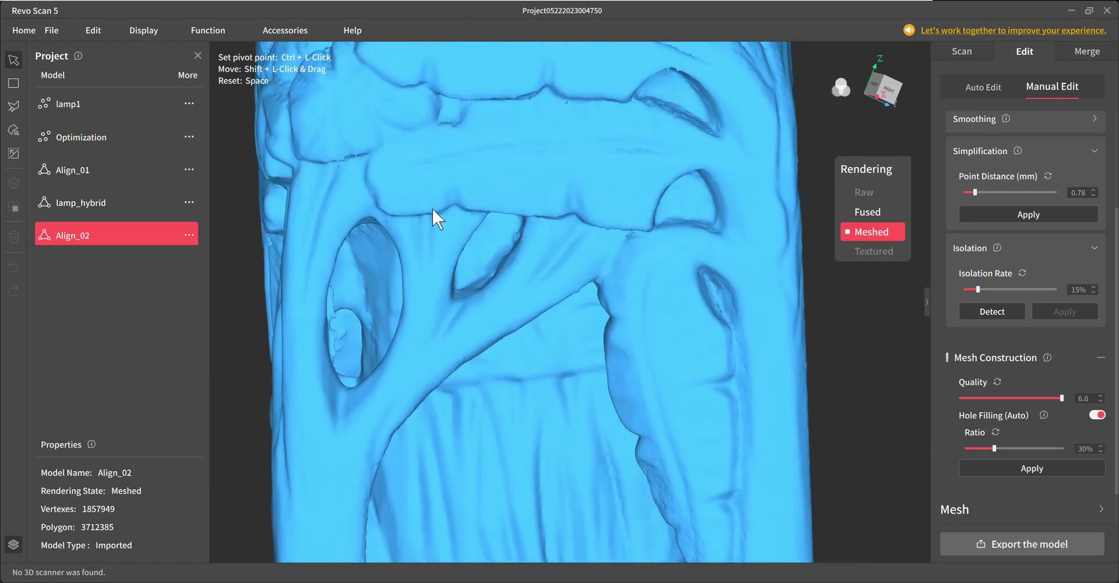
pyautogui.moveTo(431, 207); pyautogui.dragTo(486, 304)
pyautogui.scroll(-10, 353, 330)
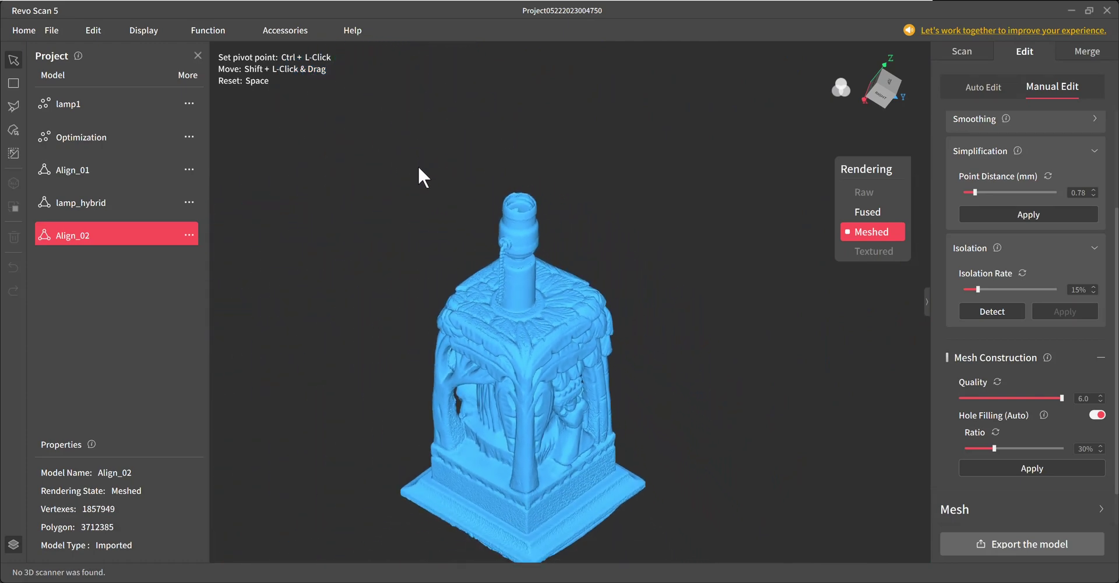
pyautogui.moveTo(419, 174); pyautogui.dragTo(866, 297)
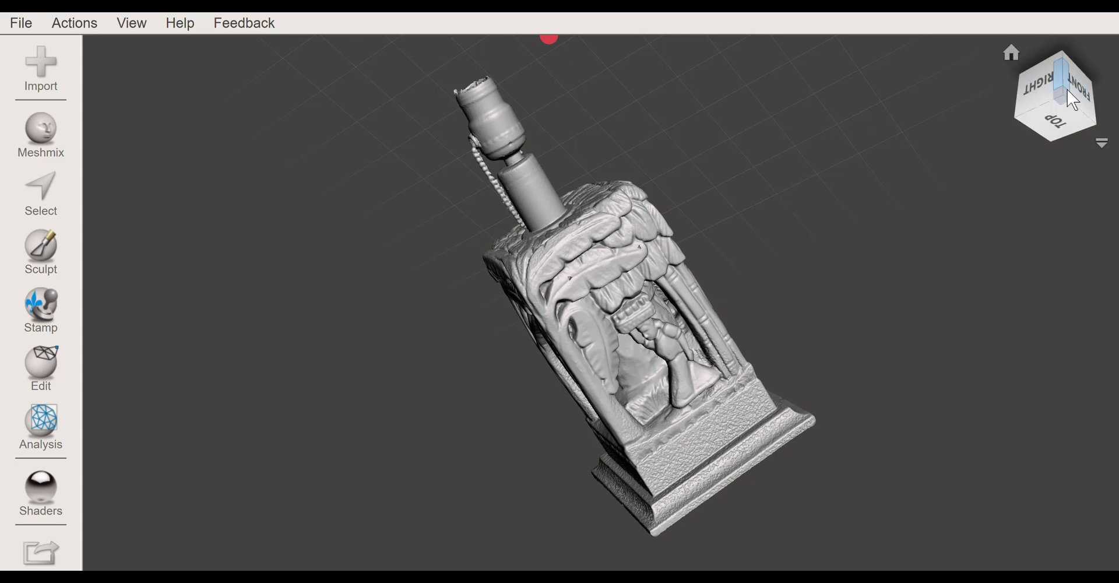
# Review the lamp mesh from the right side, bottom edge and top, zooming in on the neck.
pyautogui.click(1090, 109)
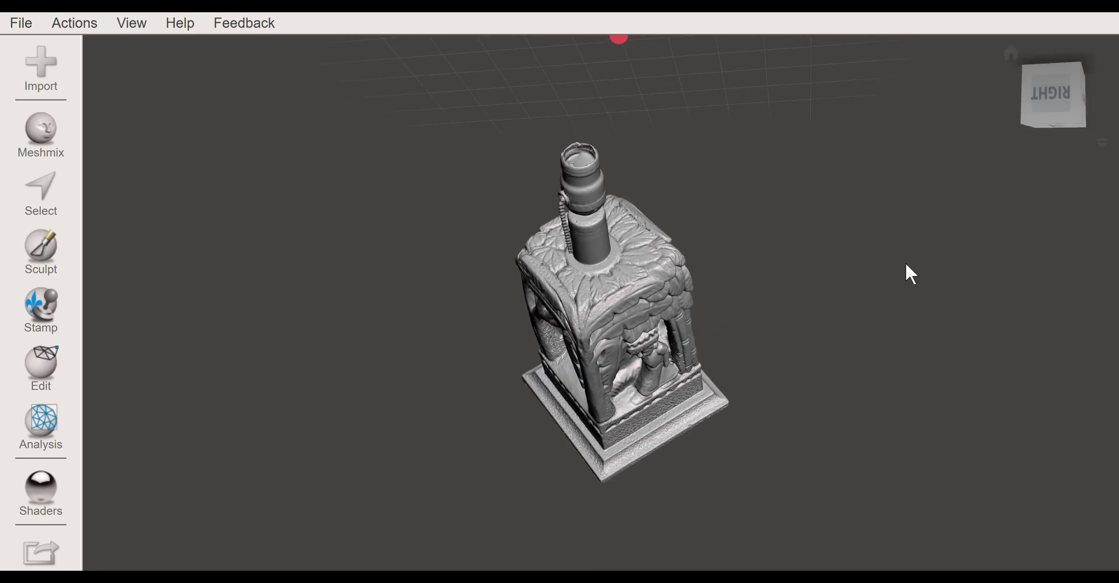
pyautogui.scroll(3, 909, 273)
pyautogui.scroll(5, 906, 265)
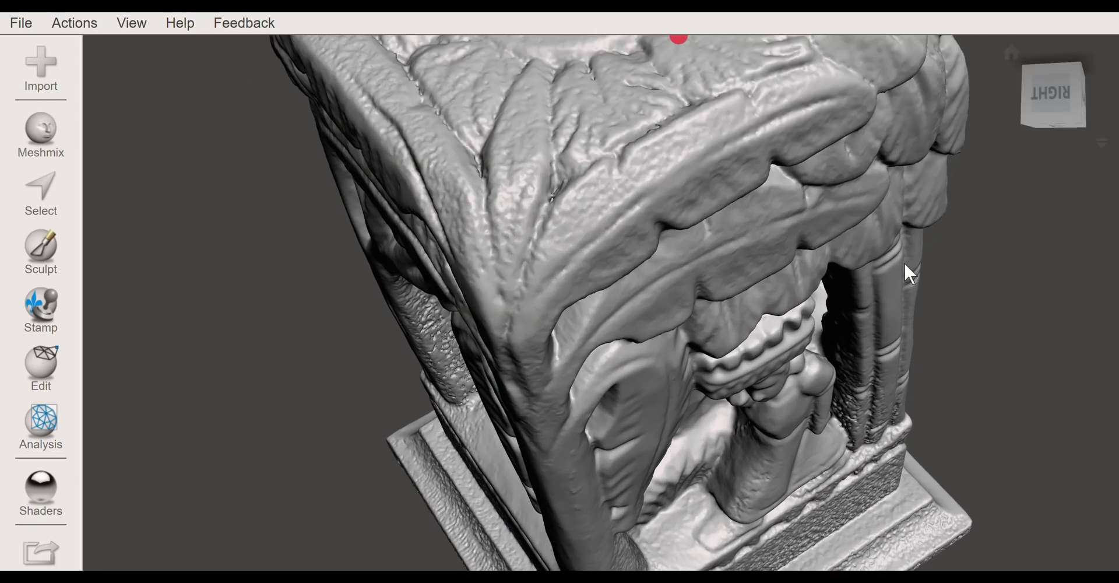
pyautogui.click(1056, 119)
pyautogui.click(1050, 139)
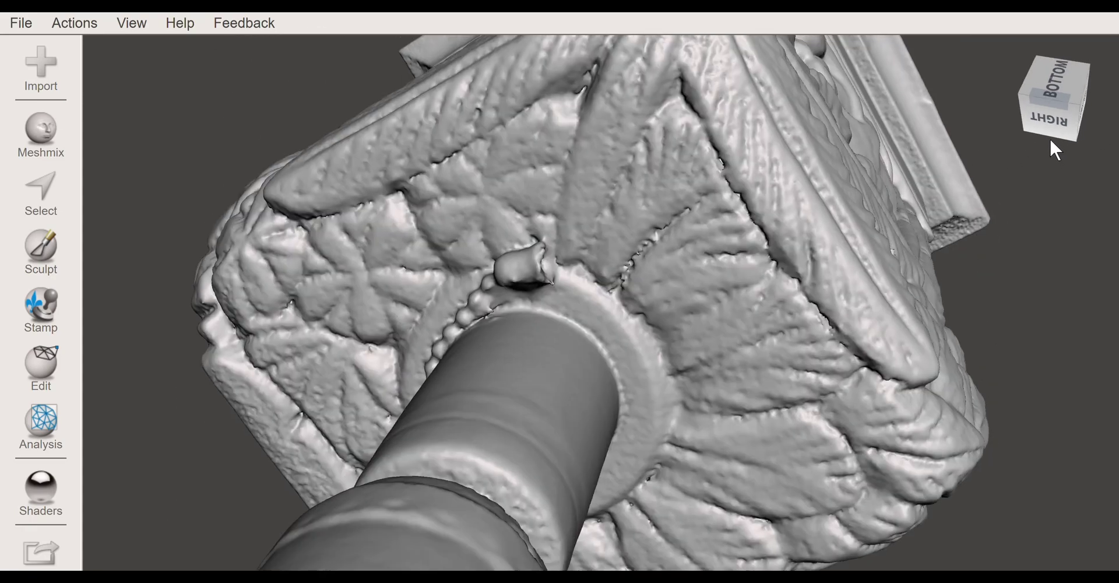
pyautogui.moveTo(1049, 137); pyautogui.dragTo(969, 173)
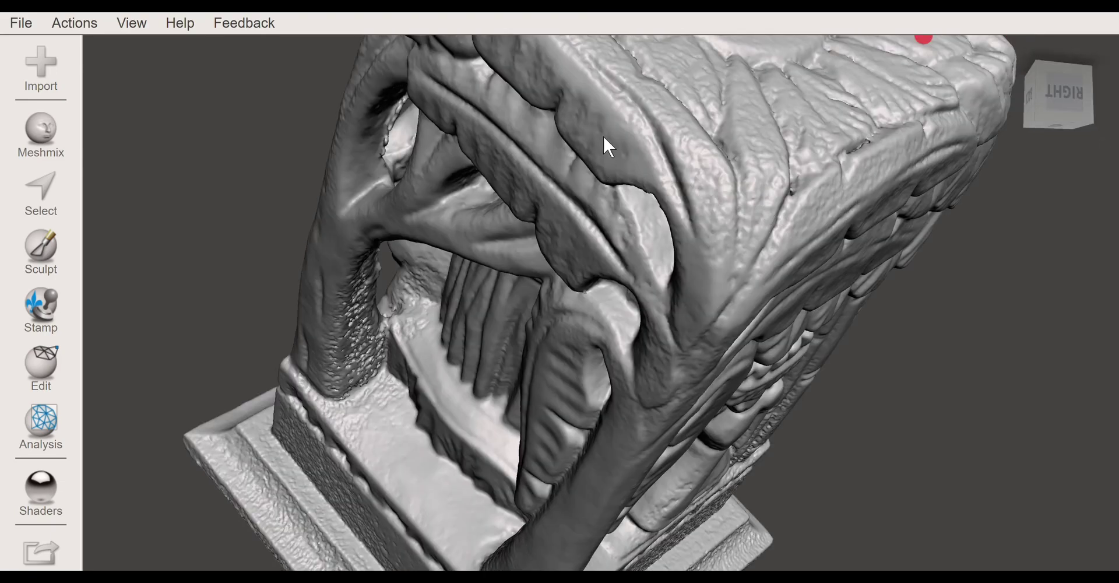
pyautogui.moveTo(604, 137); pyautogui.dragTo(691, 419, button='right')
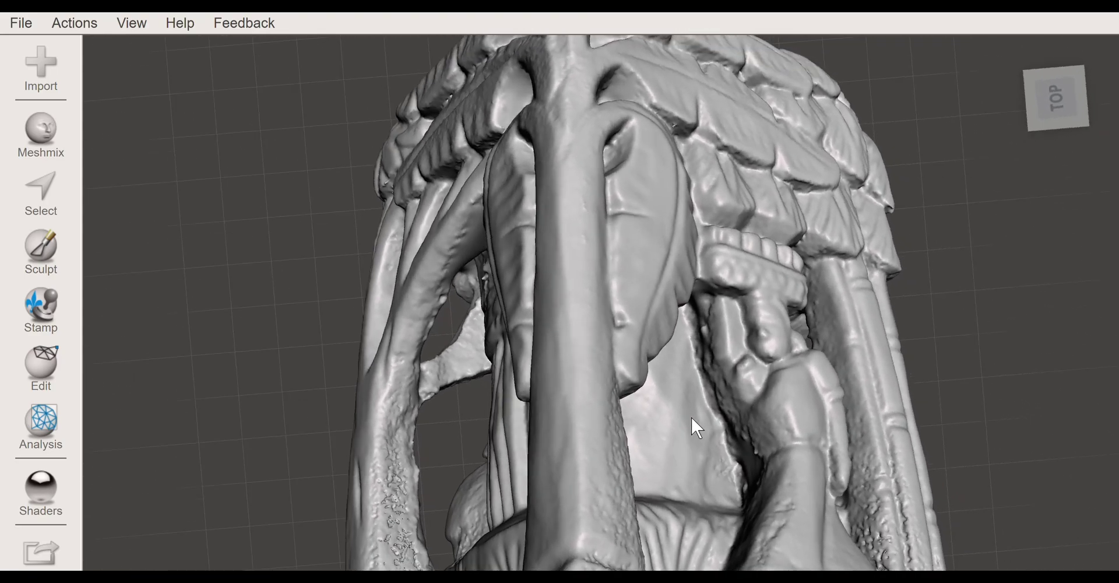
pyautogui.moveTo(918, 377); pyautogui.dragTo(773, 369, button='right')
pyautogui.scroll(-5, 772, 364)
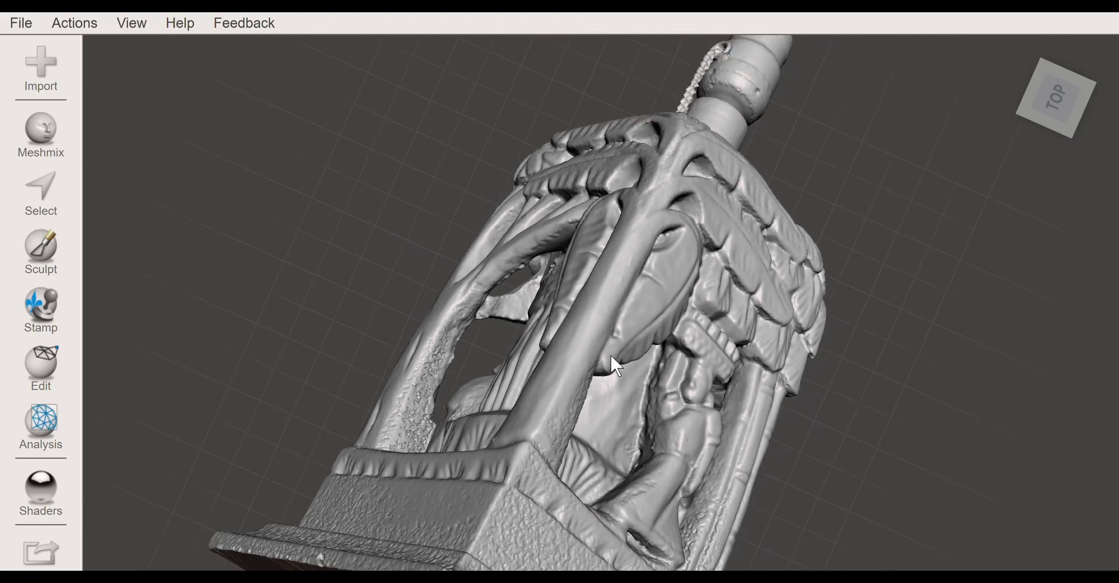
pyautogui.moveTo(500, 307); pyautogui.dragTo(633, 308, button='right')
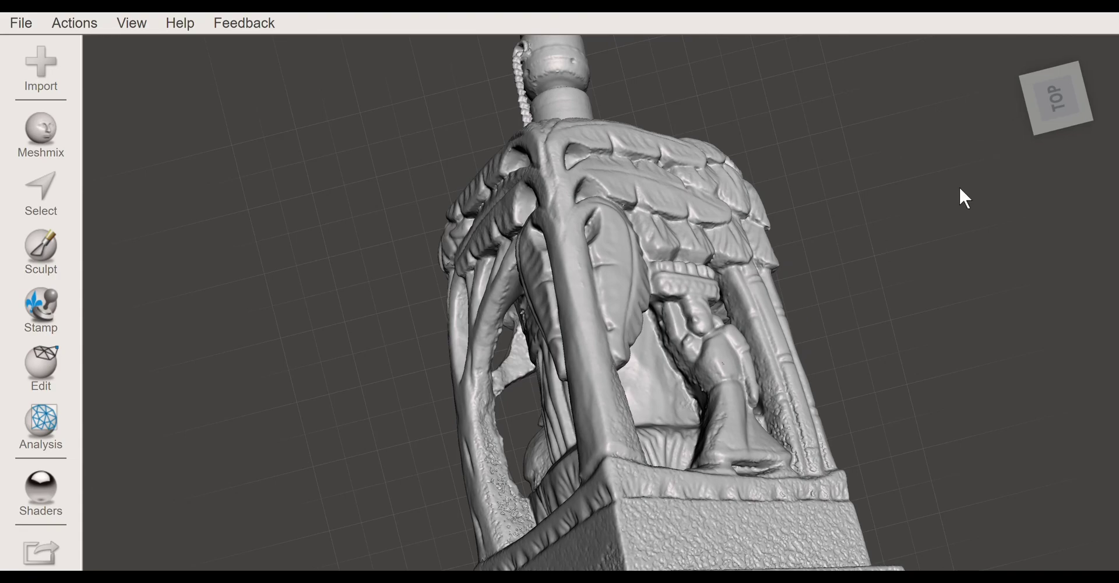
# Check the lamp from the top, back-right corner and underside, ending on a front-bottom view.
pyautogui.click(1049, 128)
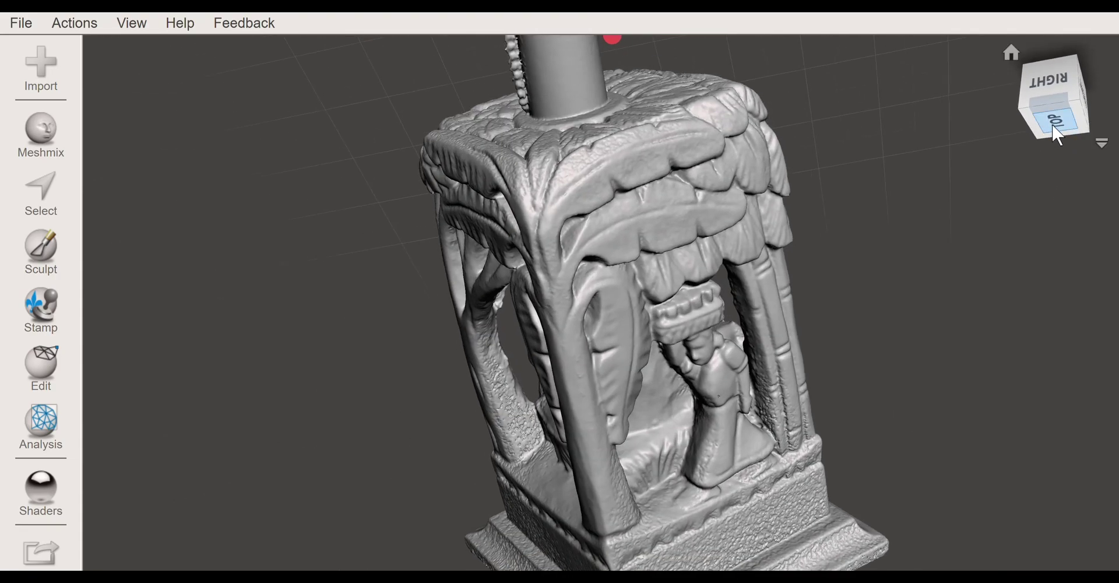
pyautogui.click(1055, 132)
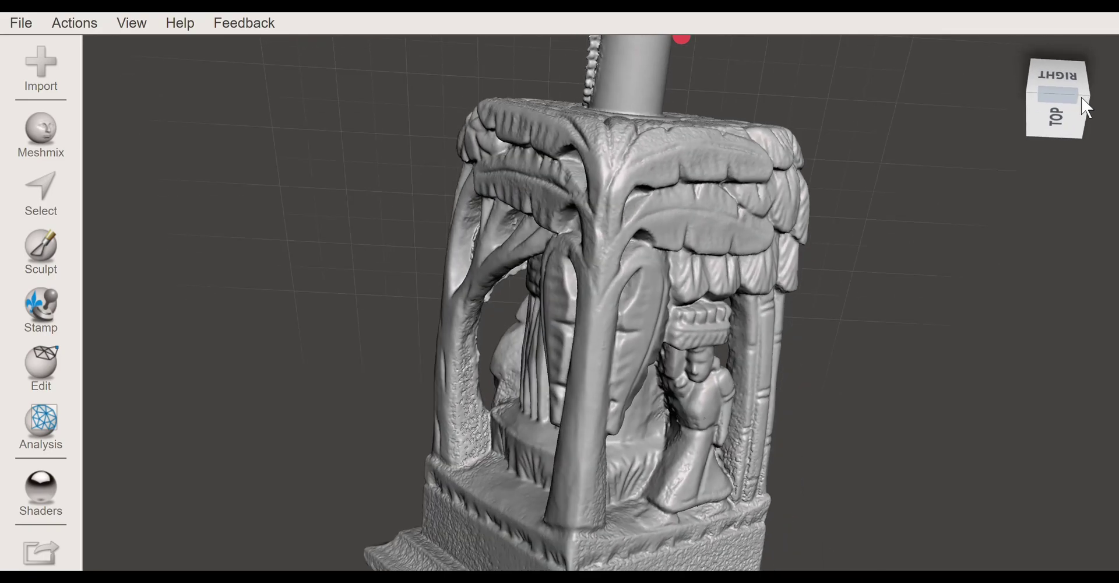
pyautogui.scroll(3, 827, 308)
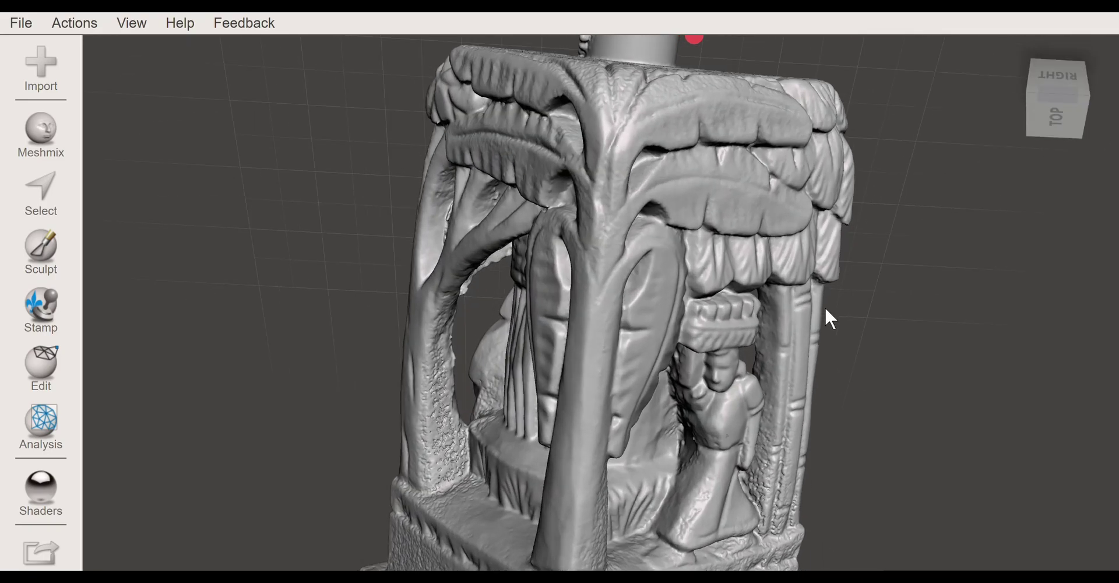
pyautogui.scroll(-3, 825, 309)
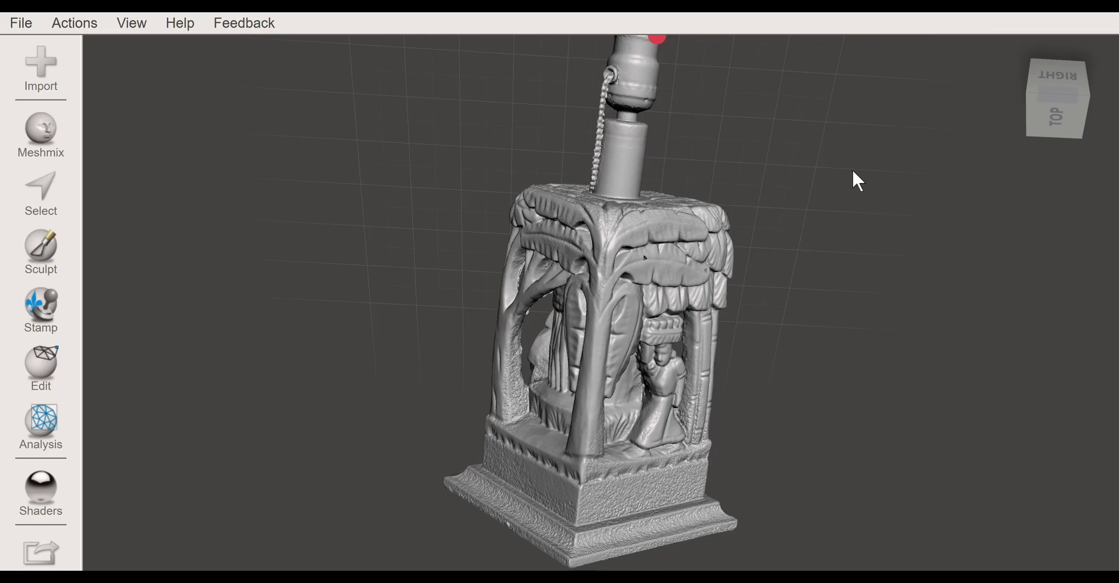
pyautogui.click(1053, 111)
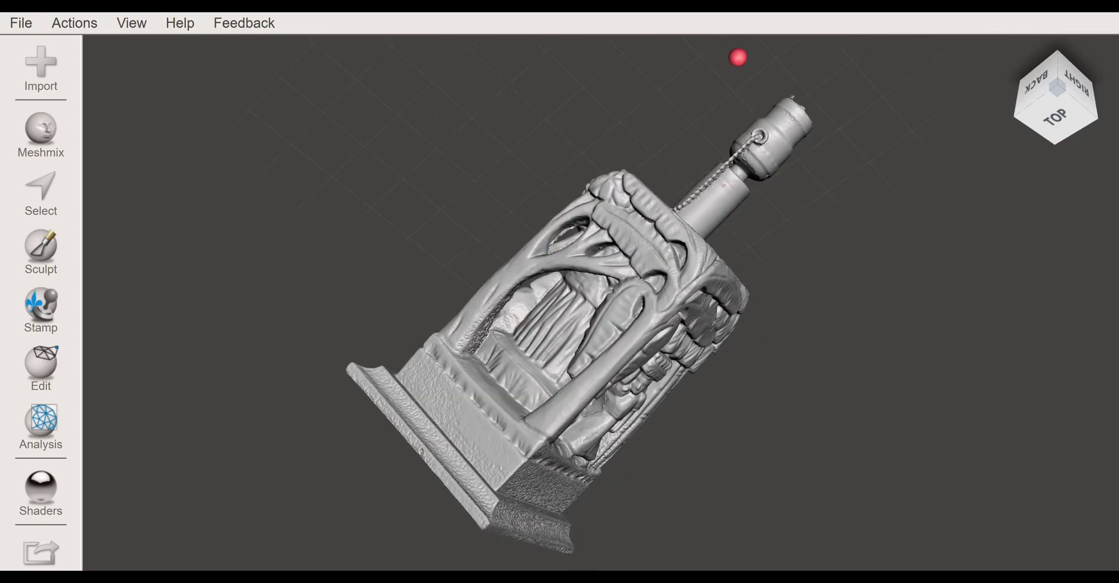
pyautogui.click(1056, 68)
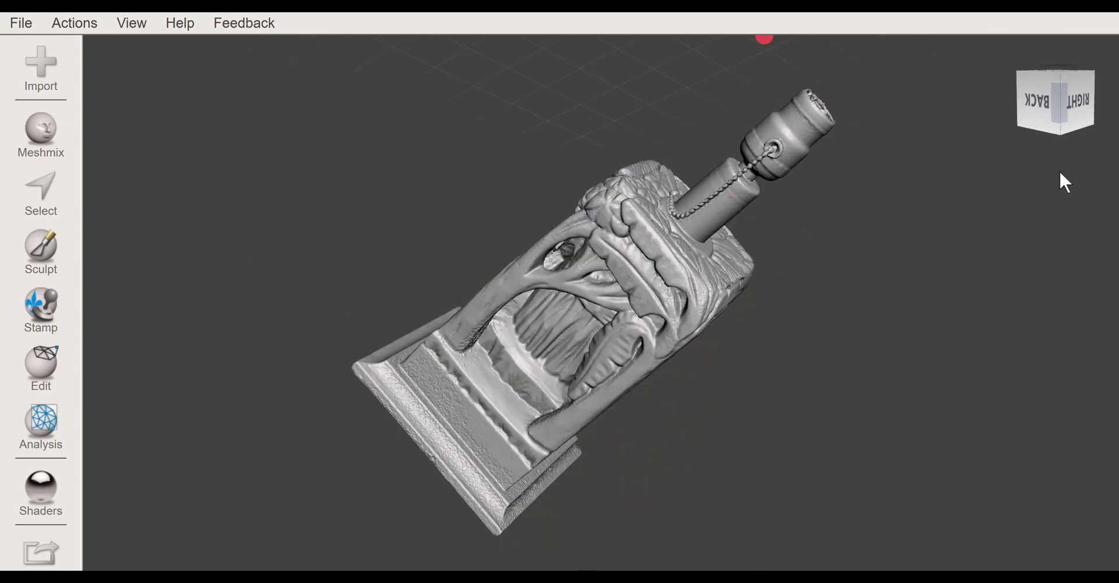
pyautogui.moveTo(1059, 173); pyautogui.dragTo(1049, 230, button='right')
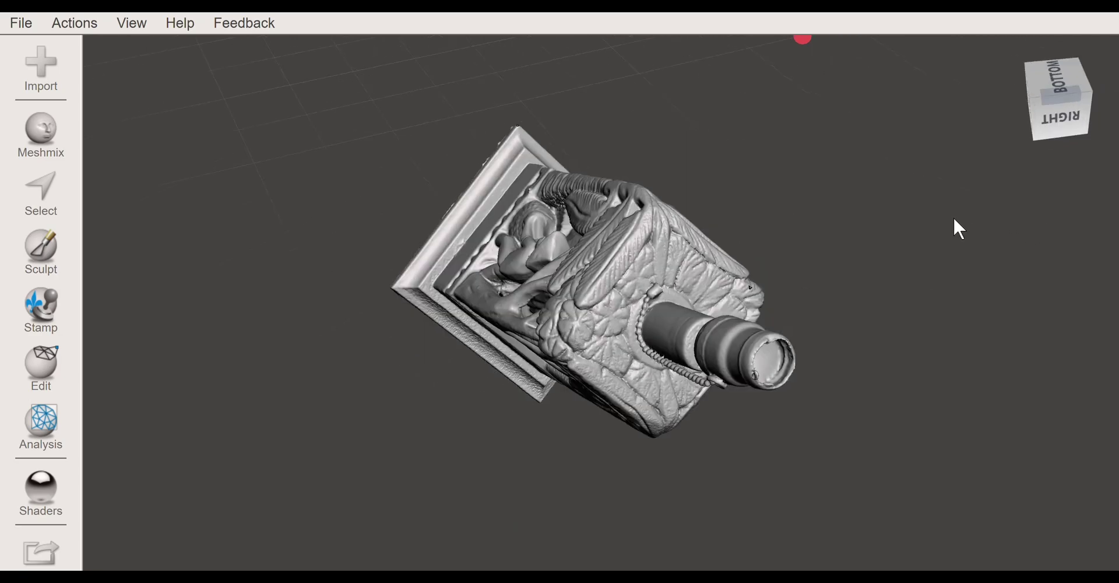
pyautogui.moveTo(953, 221); pyautogui.dragTo(892, 91, button='right')
pyautogui.scroll(3, 892, 91)
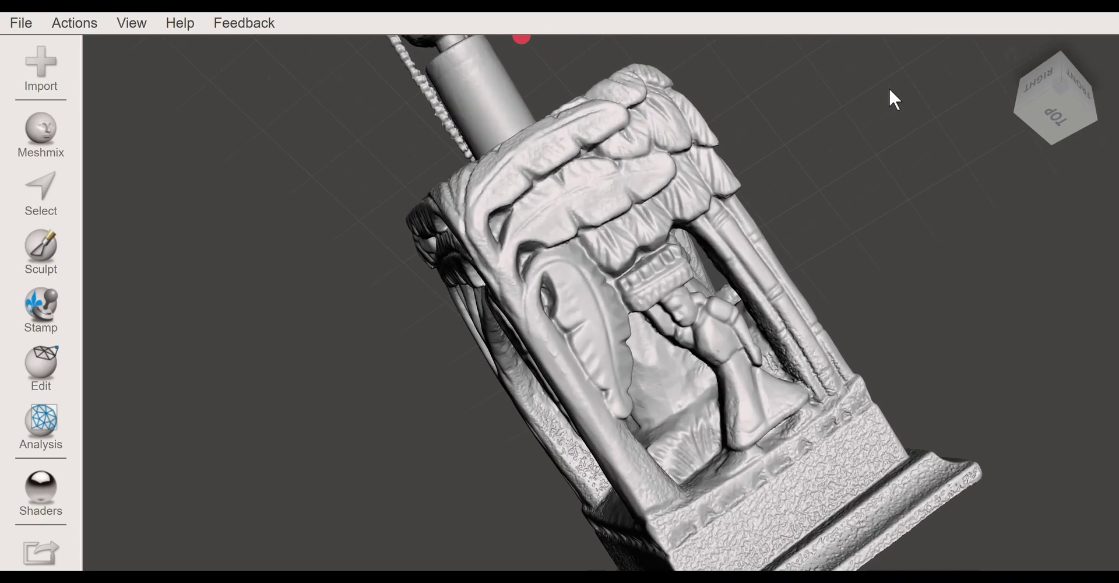
pyautogui.scroll(3, 894, 99)
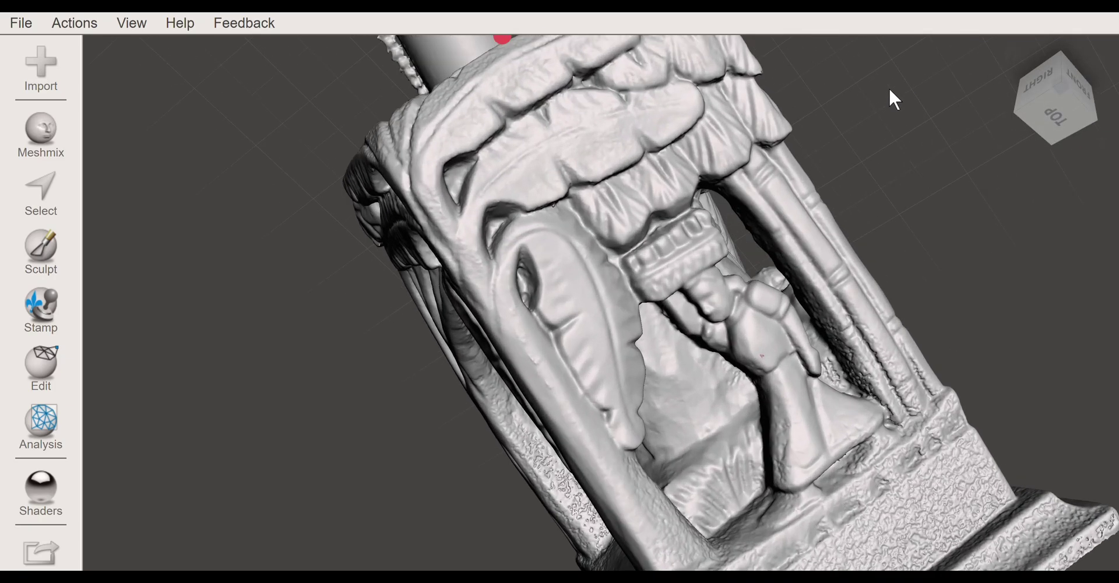
pyautogui.click(1072, 99)
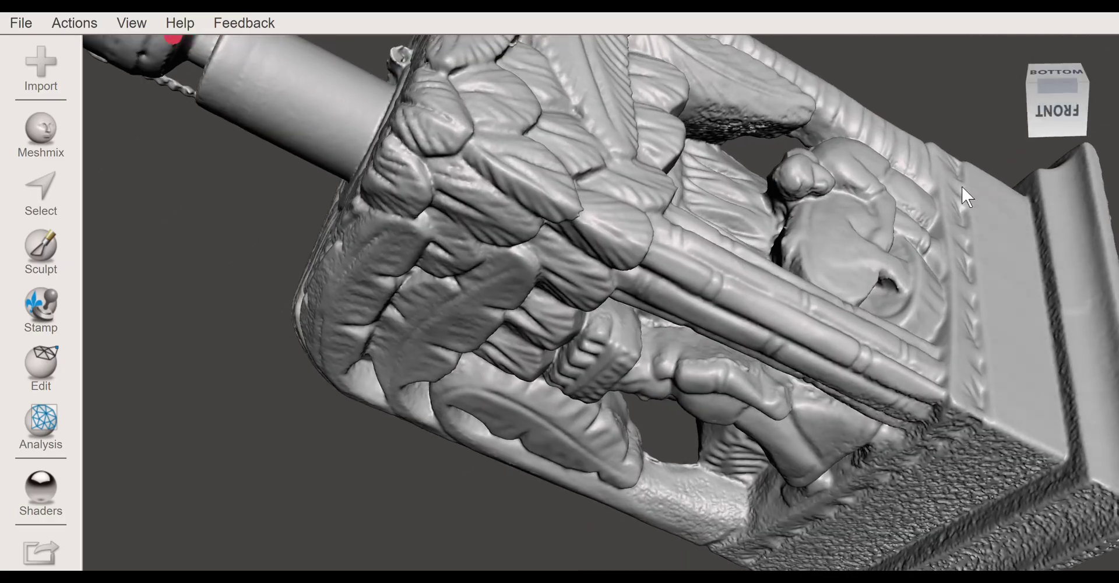